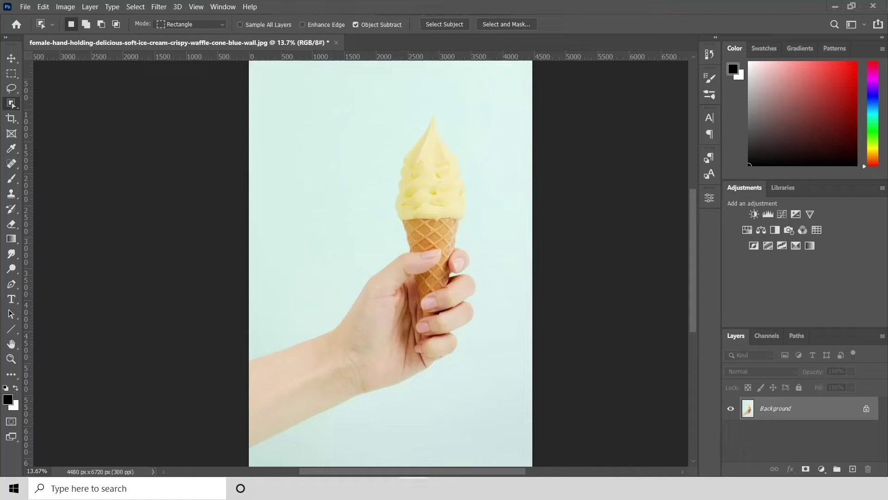
Select the hand and cone together with Object Select.
click(42, 99)
drag(491, 104, 199, 451)
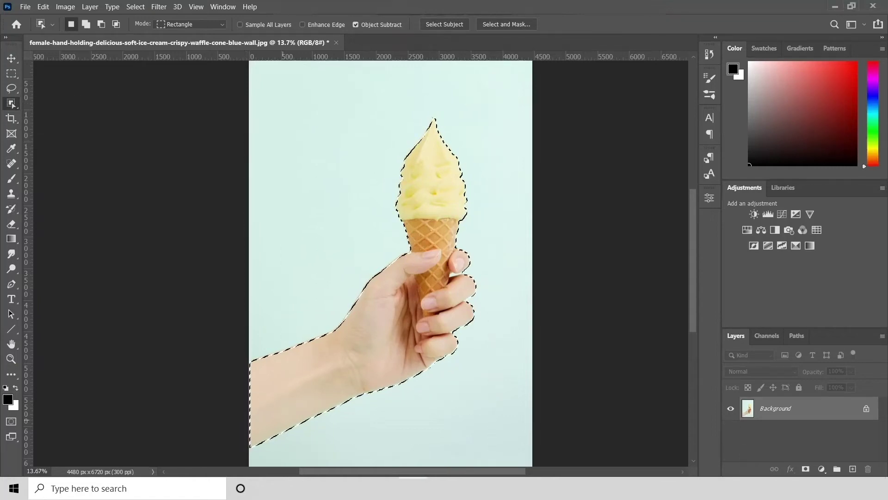
scroll(458, 275, up, 3)
scroll(458, 275, up, 2)
Subtract the background gaps between the fingers from the selection with rectangles.
drag(545, 253, 307, 347)
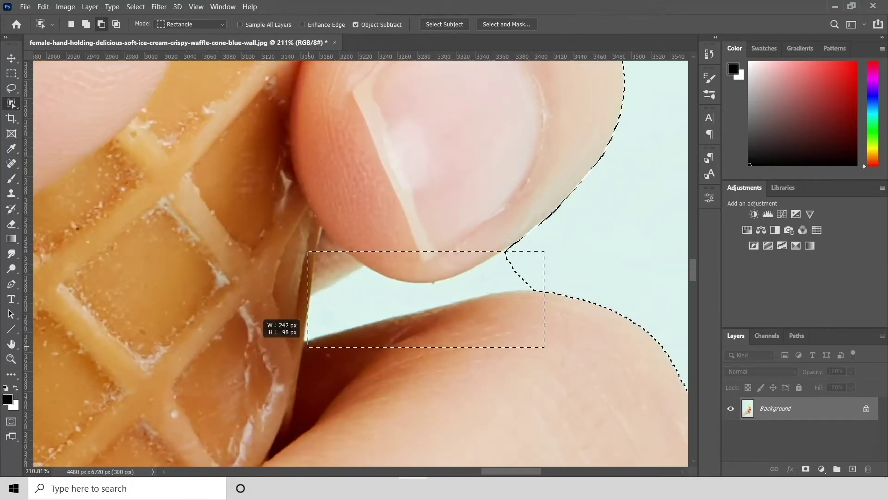
drag(561, 232, 458, 291)
drag(318, 235, 282, 267)
scroll(449, 162, down, 2)
scroll(449, 162, down, 2)
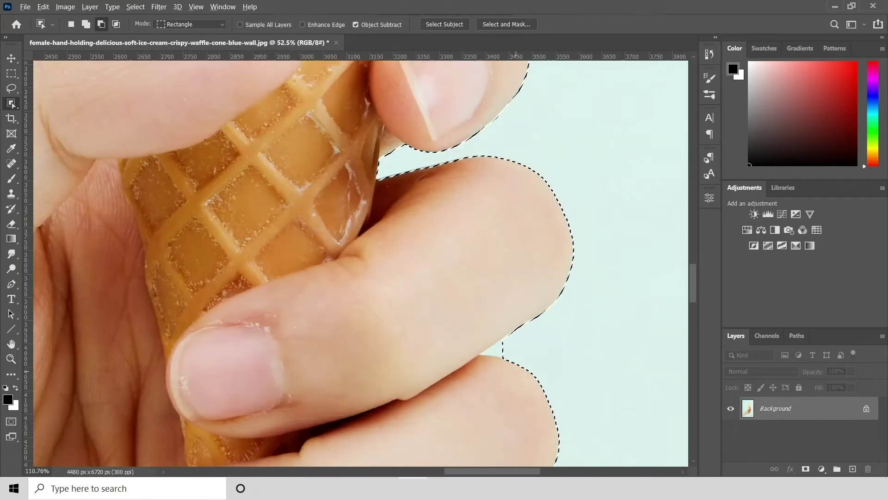
scroll(518, 398, up, 2)
drag(532, 310, 448, 353)
scroll(448, 353, down, 5)
scroll(453, 324, up, 5)
drag(465, 308, 428, 357)
scroll(428, 357, down, 5)
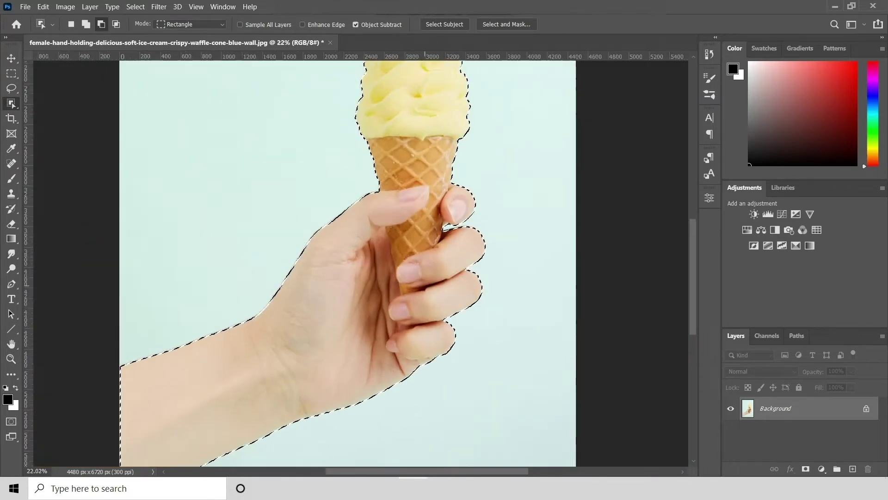
scroll(428, 356, down, 1)
Add a layer mask around the hand and cone, and duplicate the masked layer.
click(806, 469)
right_click(805, 408)
click(670, 69)
key(Return)
Disable the original Layer 0 mask so its background shows again.
click(801, 432)
ctrl+click(770, 432)
click(136, 7)
click(149, 26)
shift+click(770, 432)
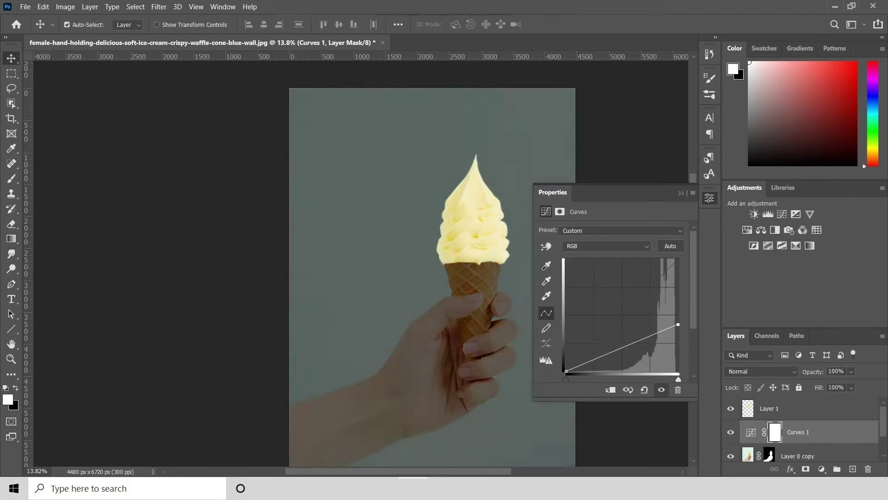
Clip a Curves layer to Layer 0 and lower the Red curve to turn the background teal.
key(ctrl+alt+g)
key(ctrl+[)
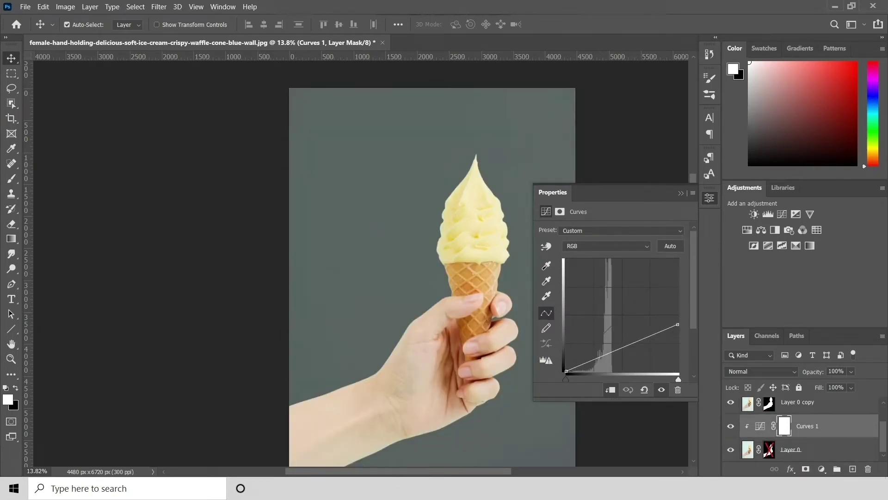
key(alt+3)
drag(678, 297, 678, 317)
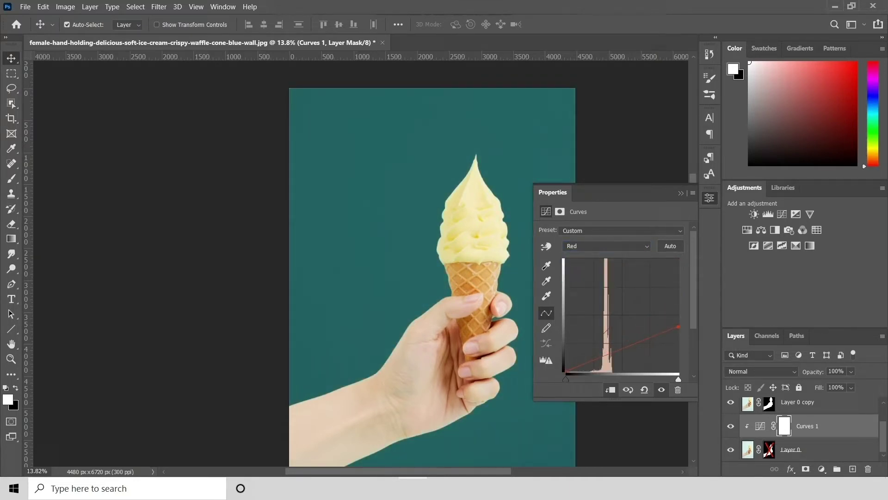
Duplicate the Curves layer, move the copy above Layer 0 copy and clip it there.
right_click(814, 426)
click(732, 72)
key(Return)
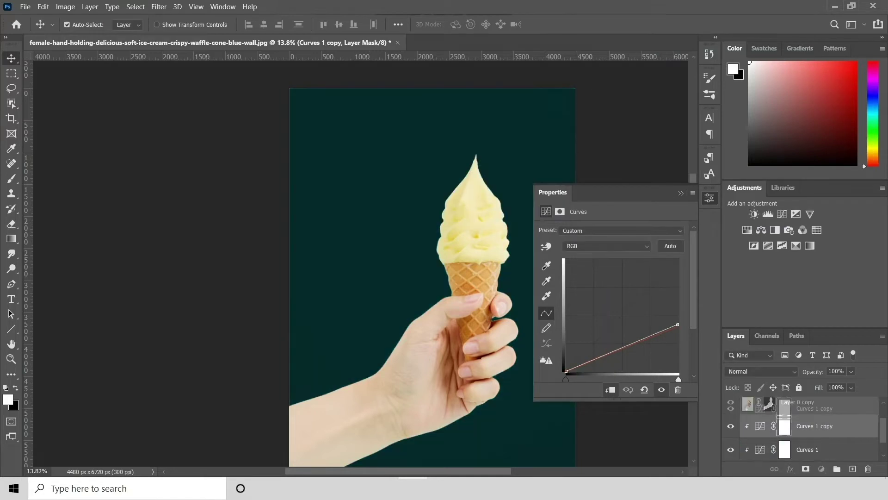
drag(771, 402, 787, 398)
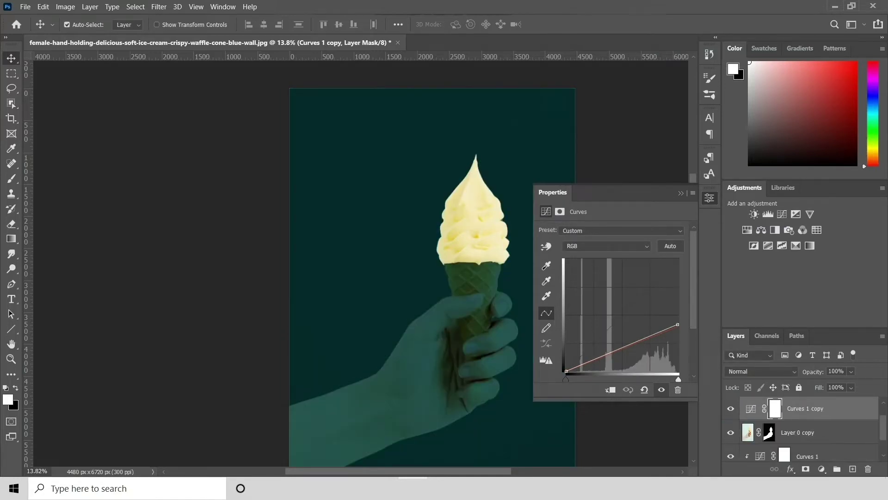
alt+click(763, 420)
Add a new Layer 1 and convert it to a Smart Object.
click(853, 468)
right_click(768, 408)
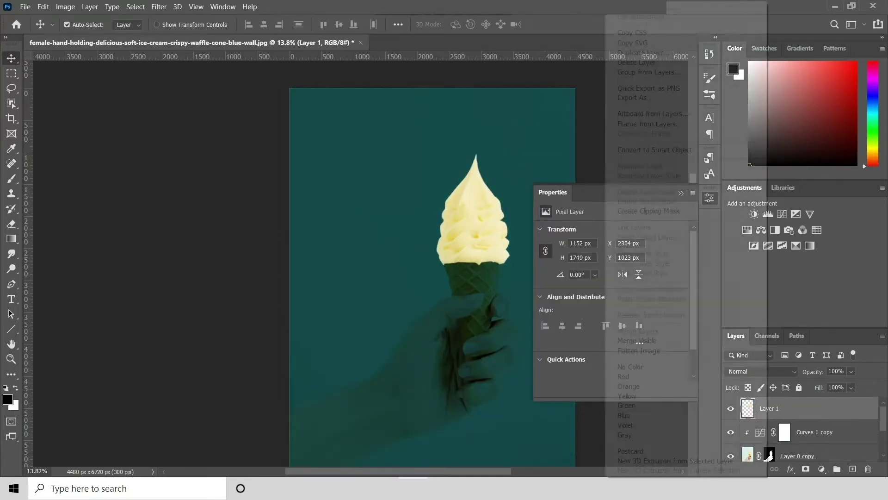
right_click(768, 409)
click(654, 149)
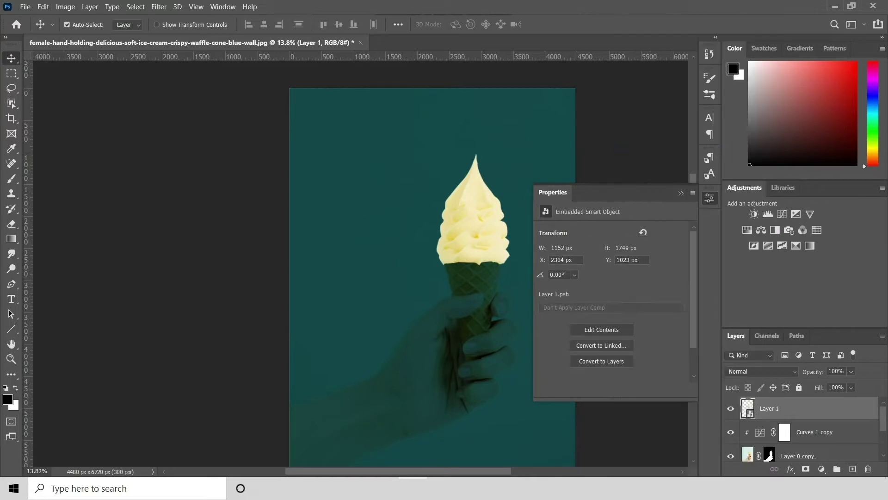
Duplicate the Layer 1 smart object and set the copy to Screen blend mode.
right_click(768, 408)
click(641, 21)
key(Return)
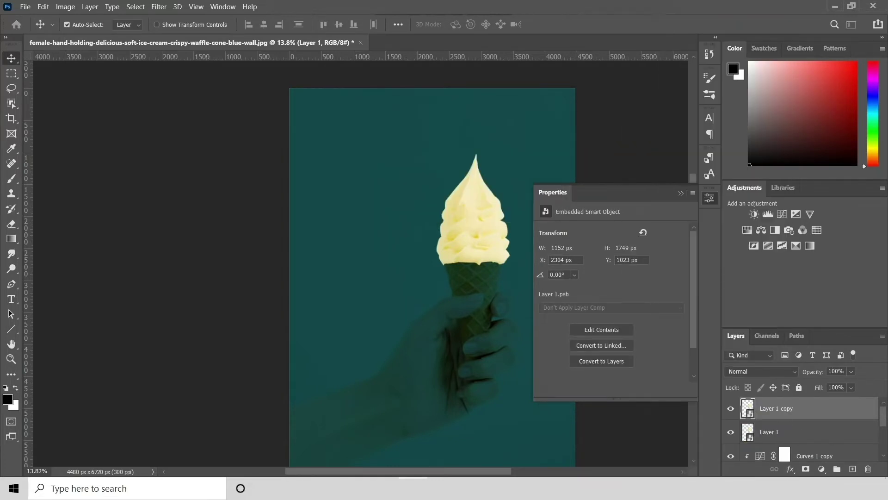
click(761, 372)
click(748, 282)
Apply a Gaussian Blur smart filter to the Screen copy for a soft glow.
click(136, 6)
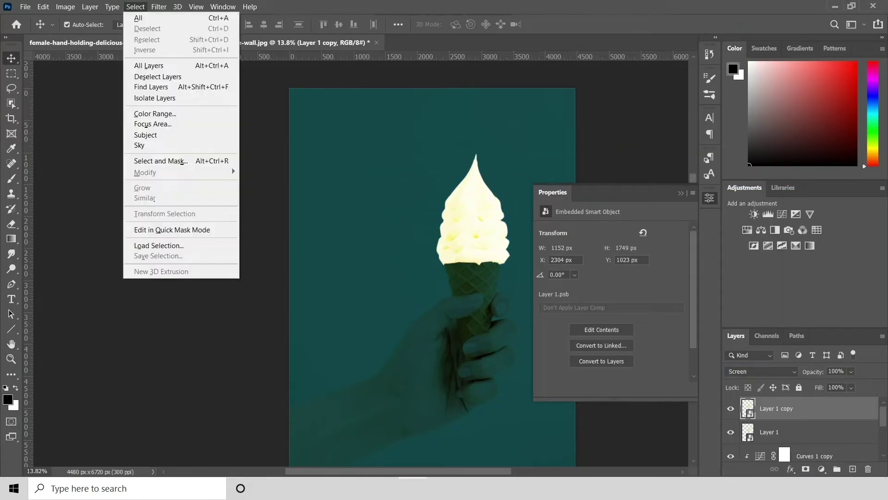
click(329, 187)
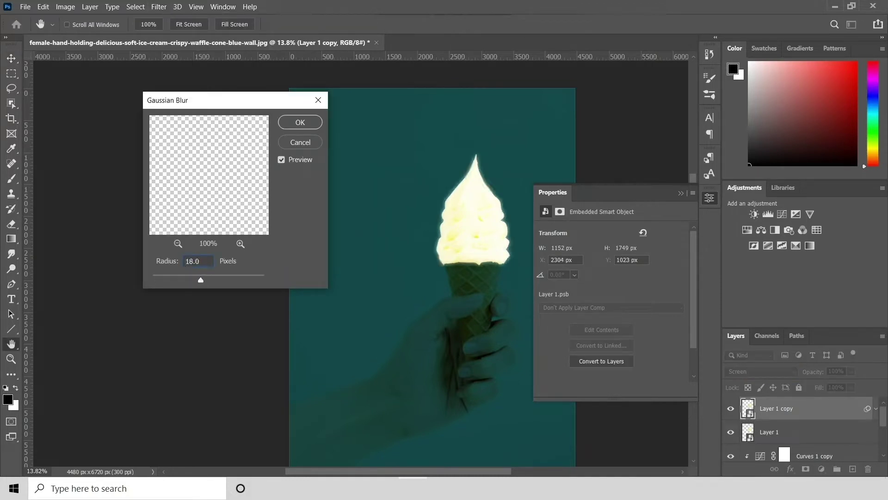
drag(191, 279, 202, 280)
key(Return)
Duplicate the glow layer and reapply Gaussian Blur with a larger radius.
right_click(817, 408)
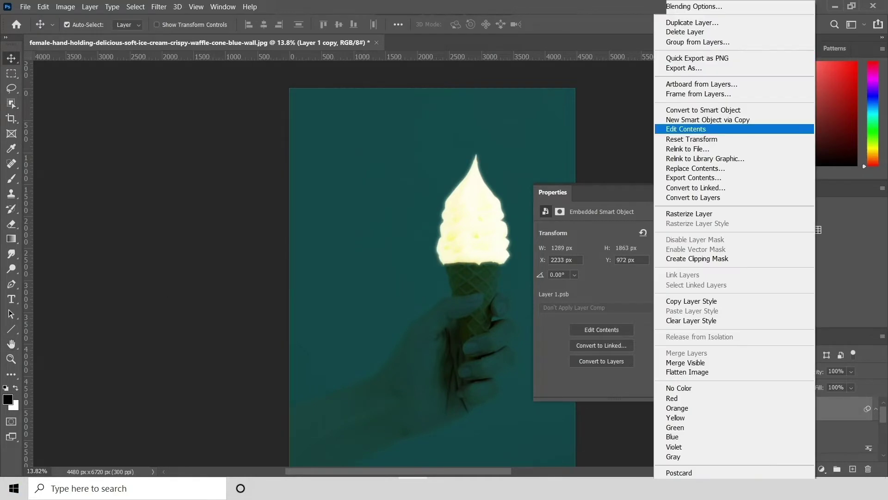
click(736, 22)
key(Return)
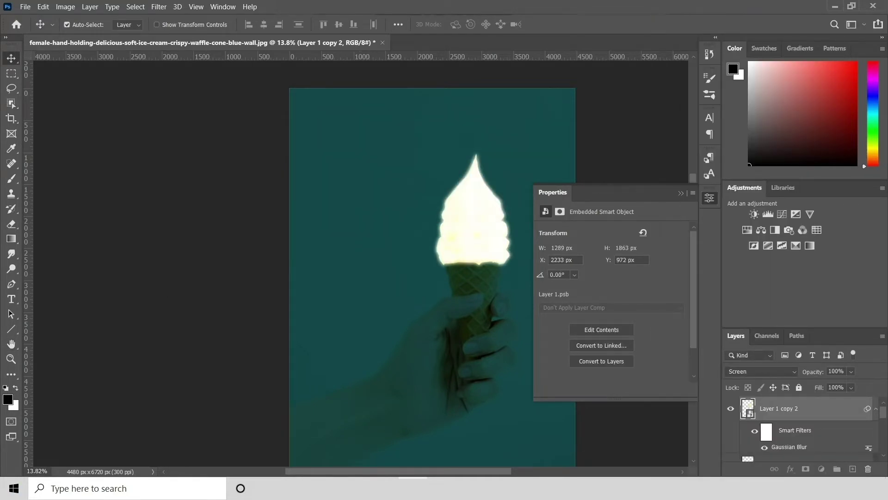
key(ctrl+alt+f)
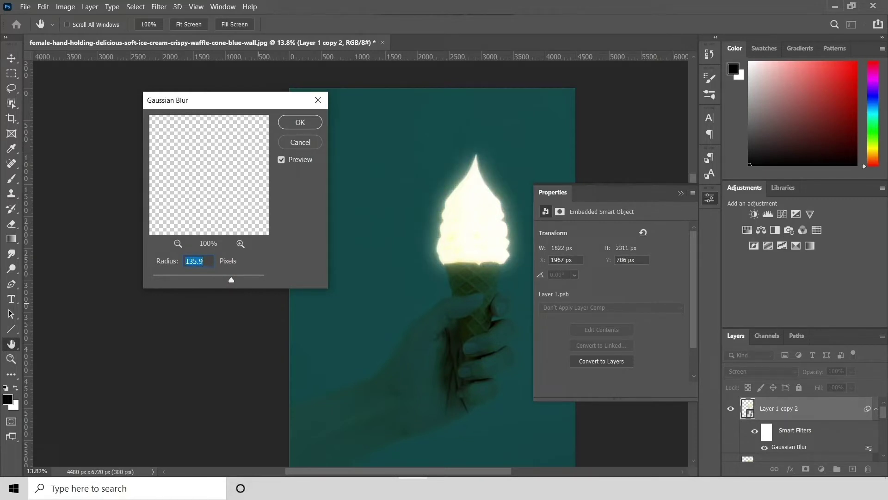
click(301, 123)
Make a third glow copy with a 200-pixel Gaussian Blur.
right_click(787, 408)
click(647, 10)
key(Return)
key(ctrl+alt+f)
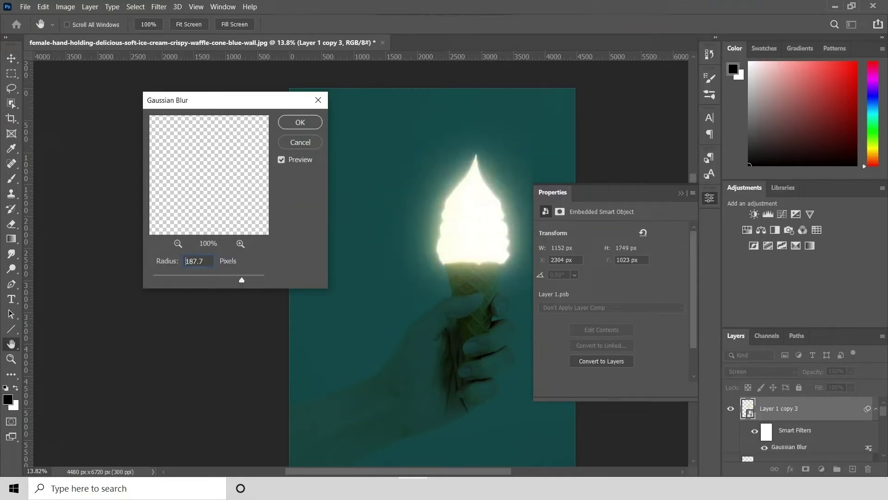
drag(242, 280, 244, 280)
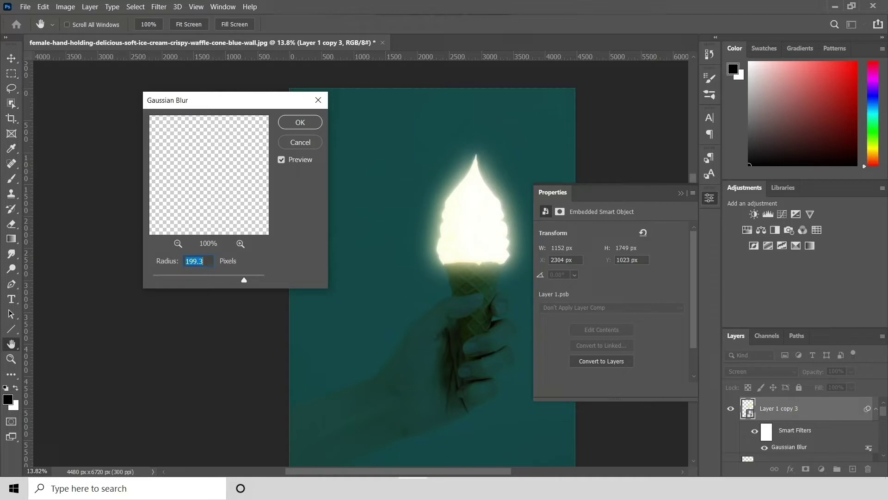
text(200)
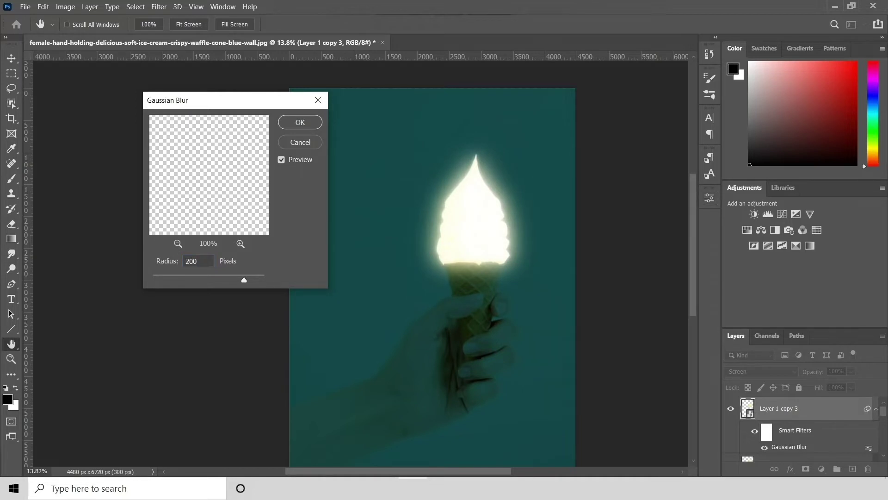
key(Return)
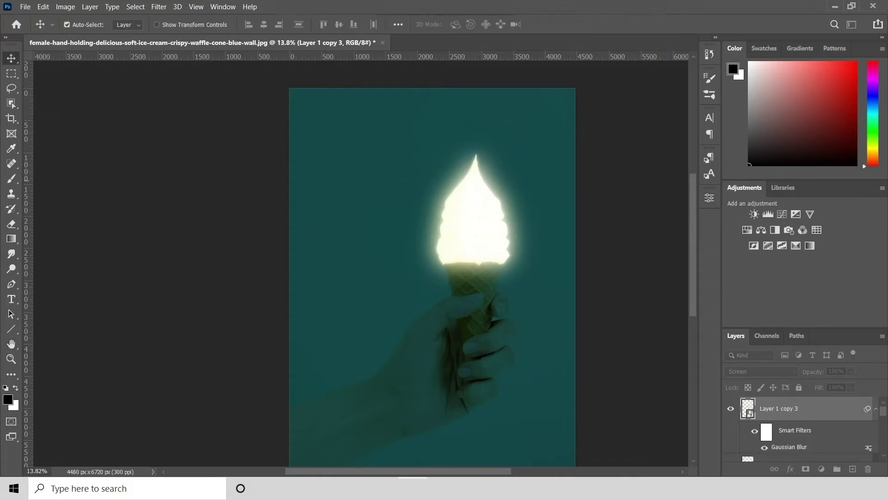
Group the glow layers into Group 1 and set the top glow to 64% opacity.
key(ctrl+g)
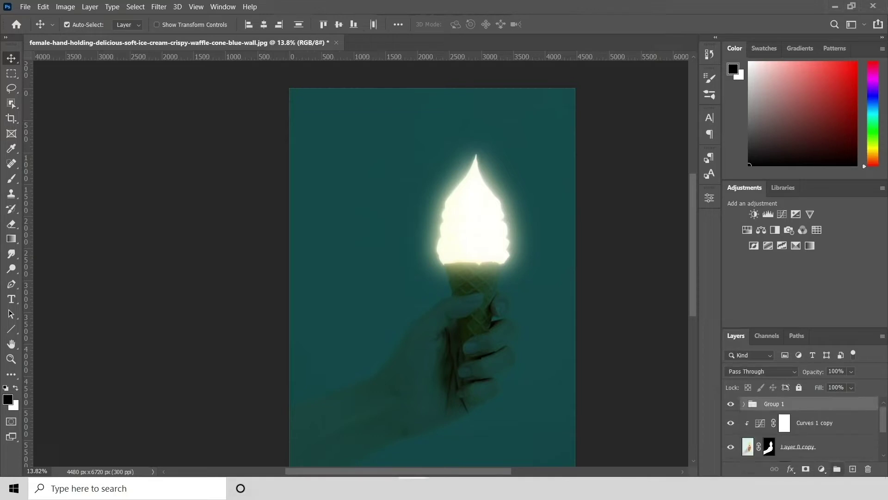
key(ctrl+z)
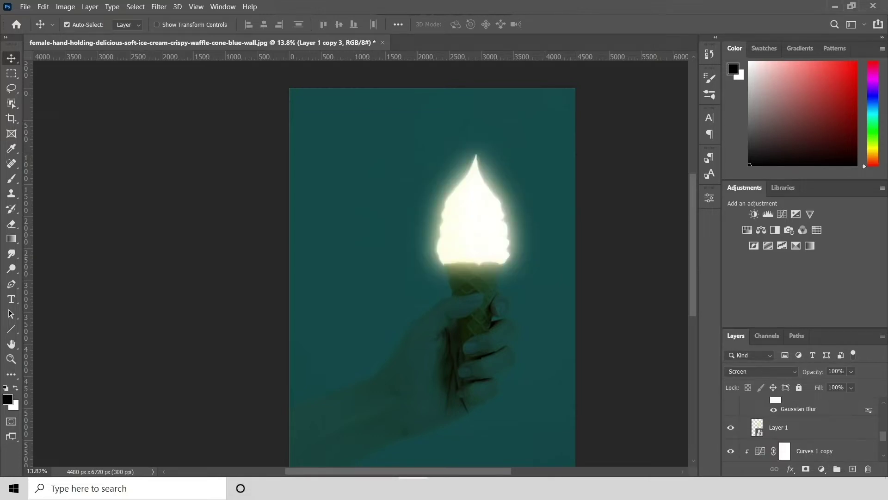
key(ctrl+g)
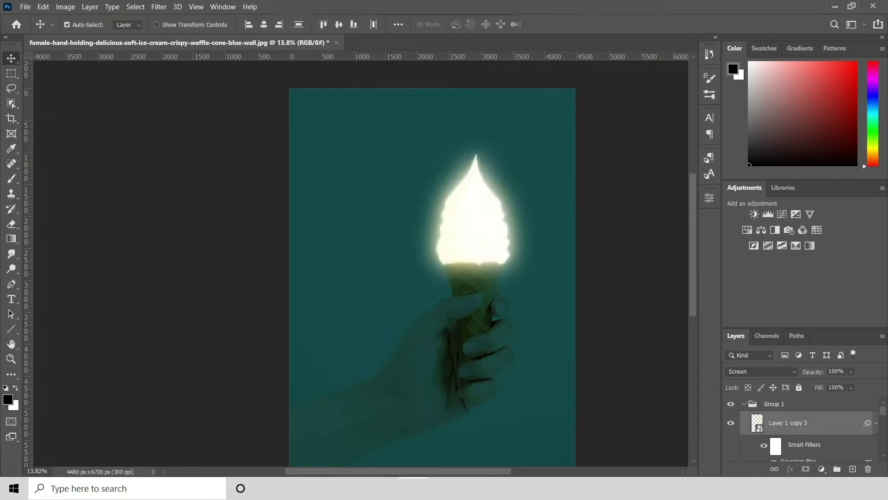
click(852, 371)
drag(866, 385, 845, 385)
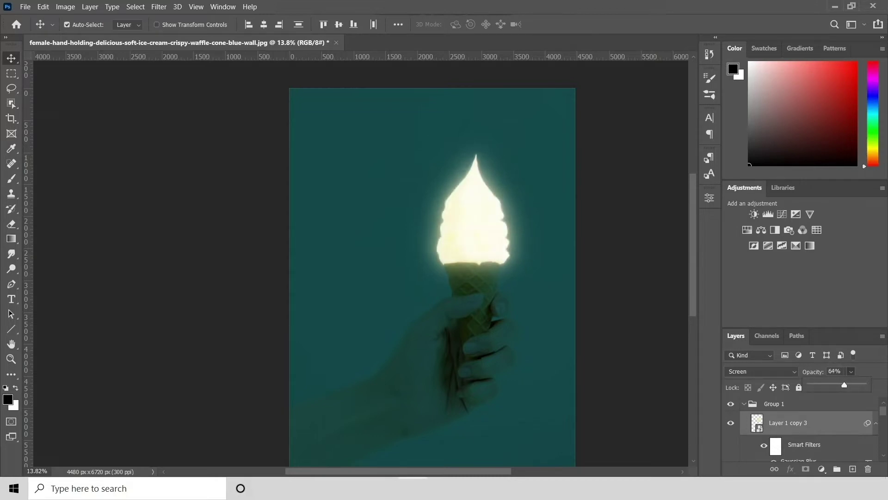
scroll(805, 428, down, 2)
scroll(805, 428, up, 2)
click(743, 403)
Add a colorized Hue/Saturation layer (Hue 41, Saturation 84, Lightness +67), then open its blending options.
click(798, 446)
click(761, 230)
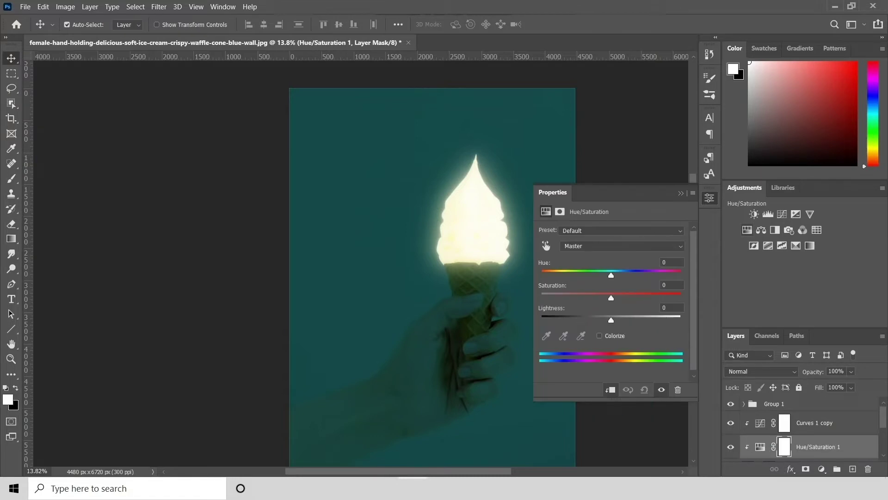
click(600, 335)
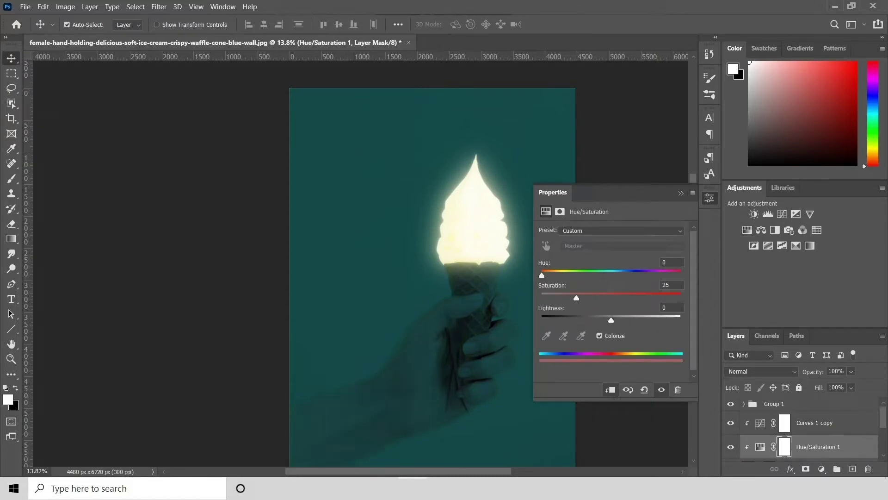
key(ctrl+bracketright)
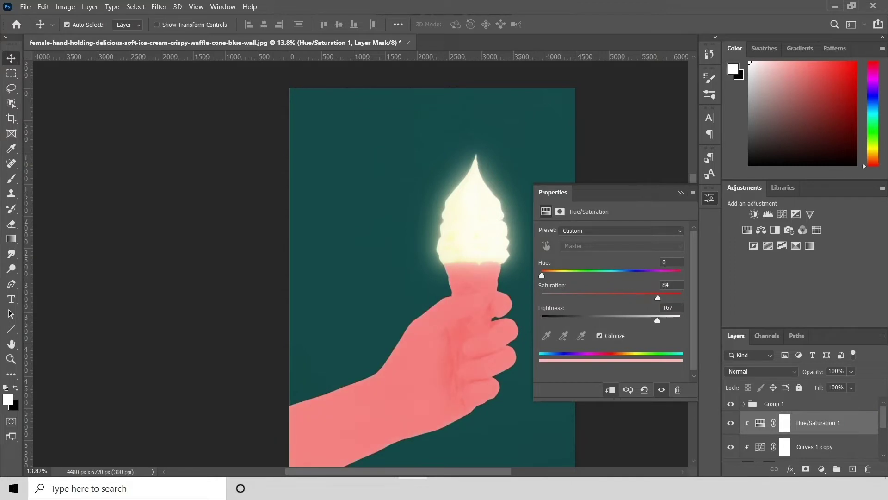
drag(542, 274, 557, 275)
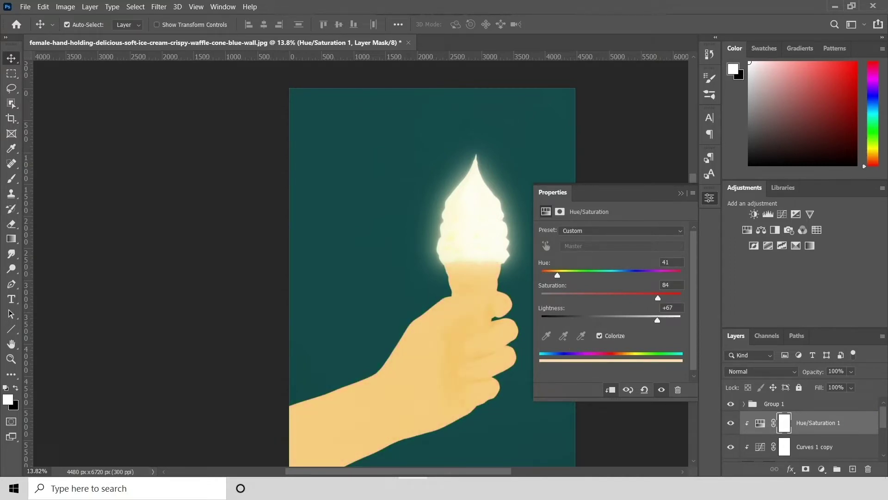
double_click(817, 422)
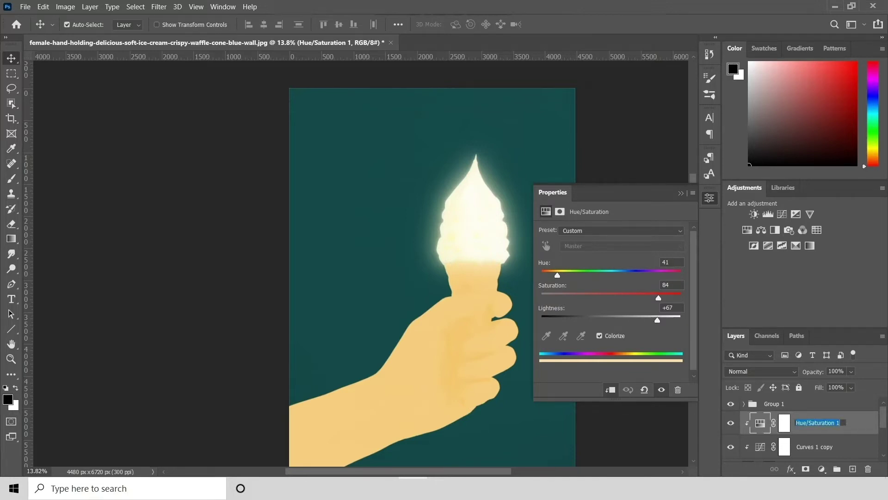
double_click(856, 422)
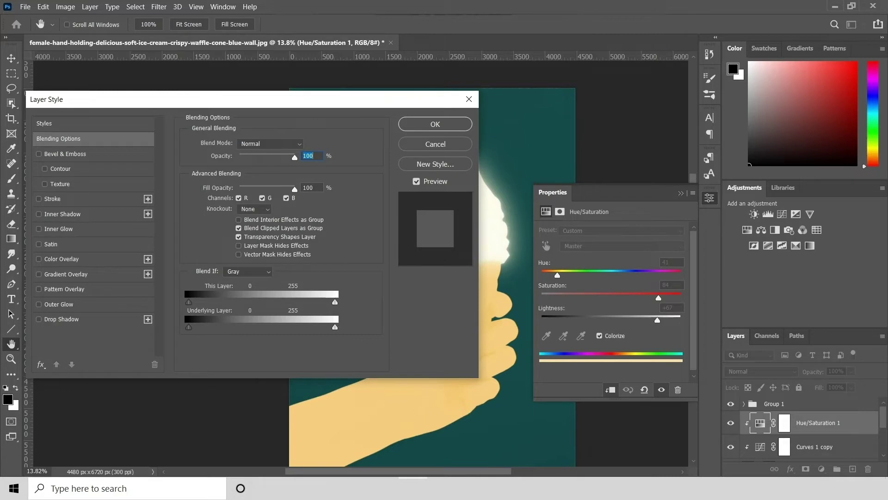
Split the Underlying Layer black Blend If slider so shadows and waffle texture show through.
drag(185, 99, 136, 65)
mouse_move(178, 293)
mouse_down()
mouse_move(152, 293)
mouse_move(170, 293)
mouse_up()
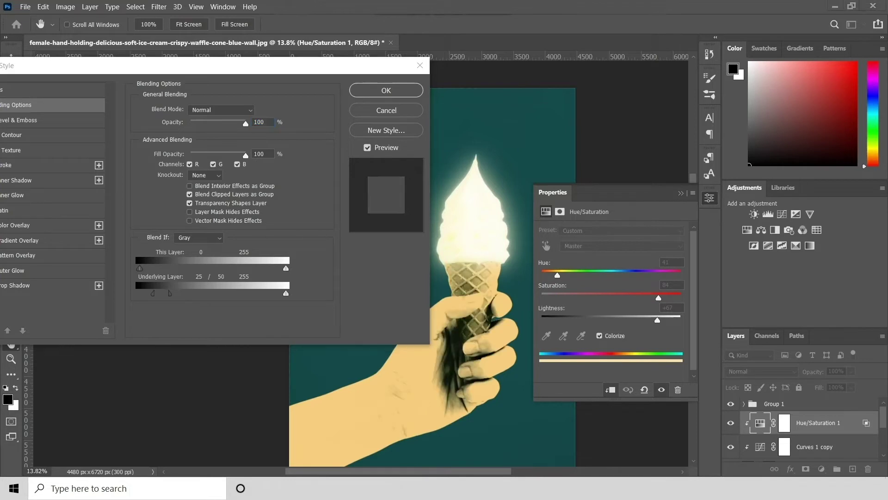
drag(150, 293, 140, 293)
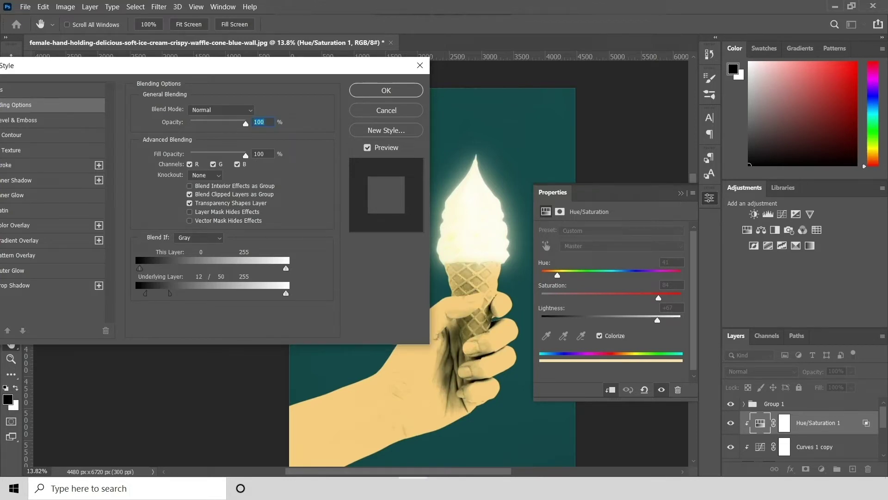
drag(171, 293, 174, 293)
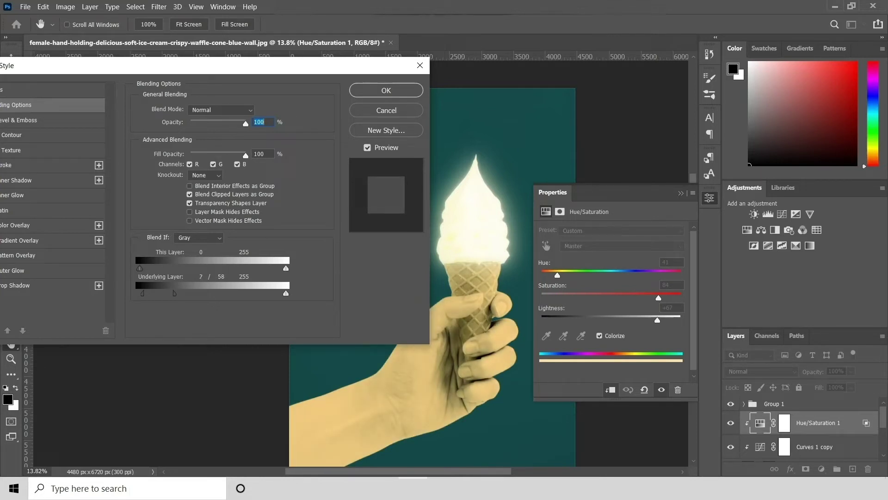
click(387, 90)
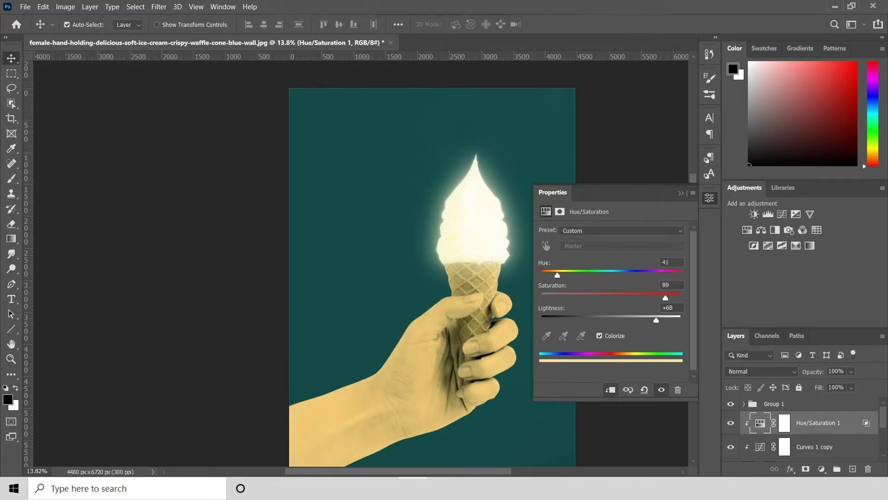
Invert the tint layer's mask to hide it and set up a soft low-flow brush.
key(ctrl+backslash)
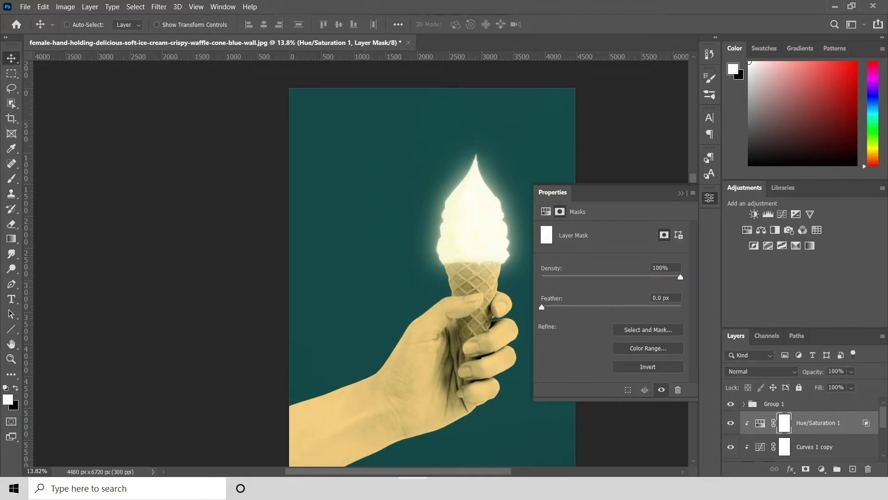
key(ctrl+i)
click(709, 198)
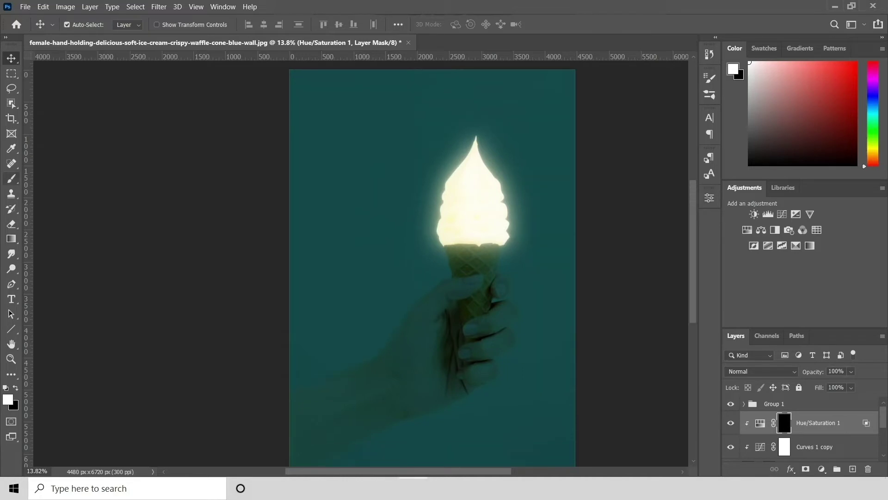
key(b)
click(84, 24)
key(Escape)
scroll(479, 313, up, 5)
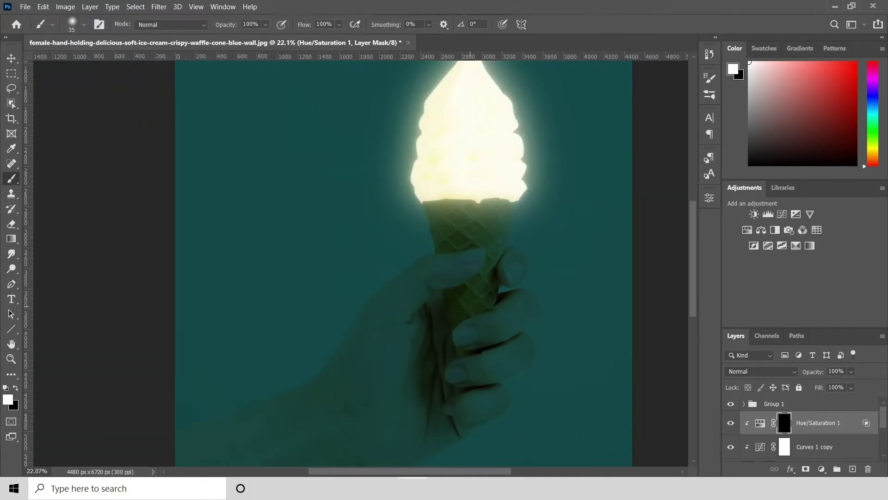
drag(339, 24, 308, 38)
key(bracketright)
key(bracketright)
key(bracketright)
Paint the tint back onto the waffle cone, thumb and left finger.
drag(463, 217, 490, 245)
mouse_move(442, 213)
mouse_down()
mouse_move(463, 220)
mouse_move(483, 202)
mouse_up()
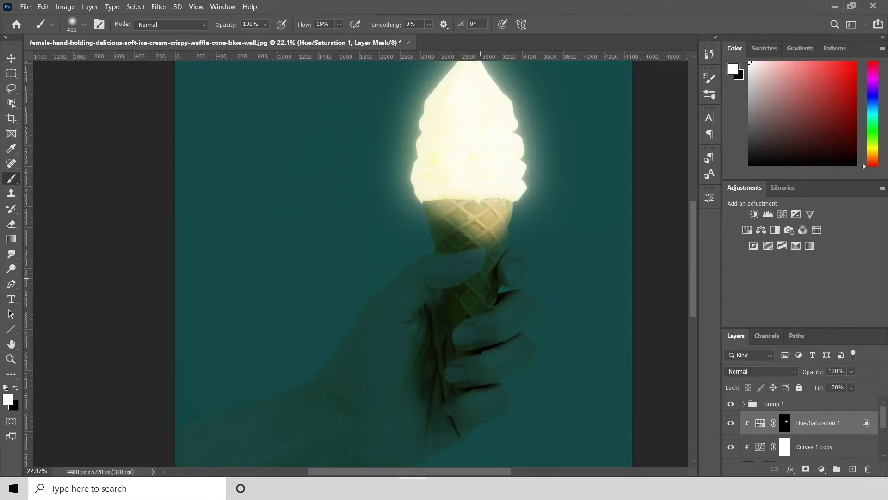
mouse_move(481, 268)
mouse_down()
mouse_move(456, 259)
mouse_move(437, 282)
mouse_up()
scroll(462, 263, up, 3)
key(bracketright)
key(bracketright)
key(bracketright)
mouse_move(472, 241)
mouse_down()
mouse_move(384, 245)
mouse_move(439, 270)
mouse_up()
mouse_move(523, 227)
mouse_down()
mouse_move(527, 278)
mouse_move(518, 232)
mouse_move(430, 261)
mouse_move(465, 226)
mouse_move(460, 193)
mouse_up()
scroll(461, 193, down, 2)
Paint the tint subtly onto the lower fingers and palm at 4% flow.
key(bracketleft)
key(bracketleft)
key(bracketleft)
drag(532, 259, 444, 305)
mouse_move(491, 259)
mouse_down()
mouse_move(532, 278)
mouse_move(509, 287)
mouse_up()
click(339, 24)
drag(343, 37, 333, 38)
mouse_move(518, 324)
mouse_down()
mouse_move(432, 359)
mouse_move(453, 354)
mouse_move(477, 396)
mouse_move(444, 393)
mouse_up()
drag(394, 268, 352, 329)
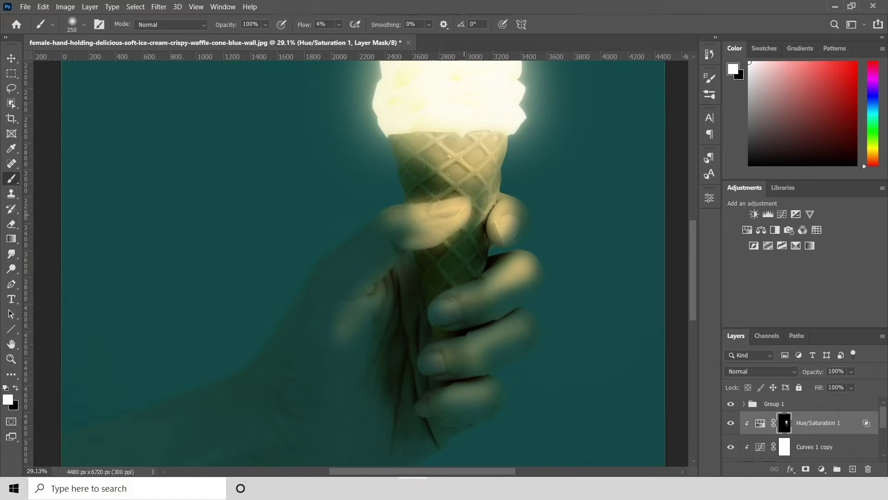
Paint black to remove the tint from the thumb on the cone.
key(e)
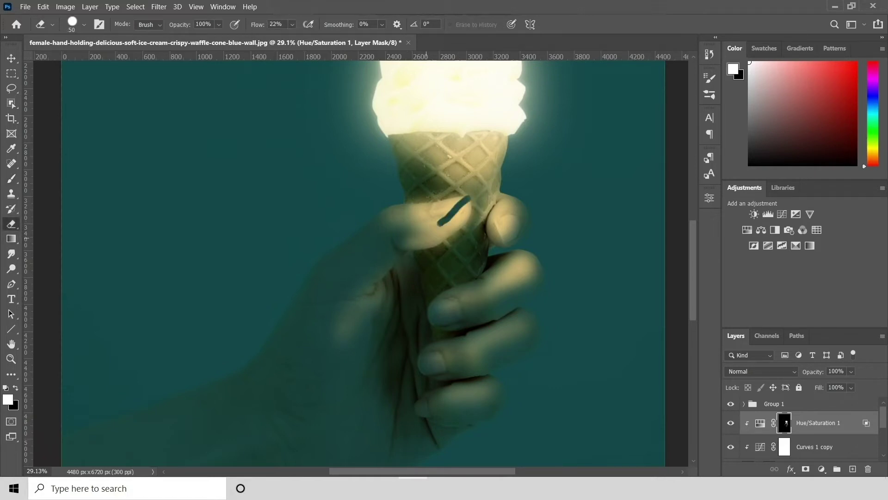
key(x)
key(x)
key(b)
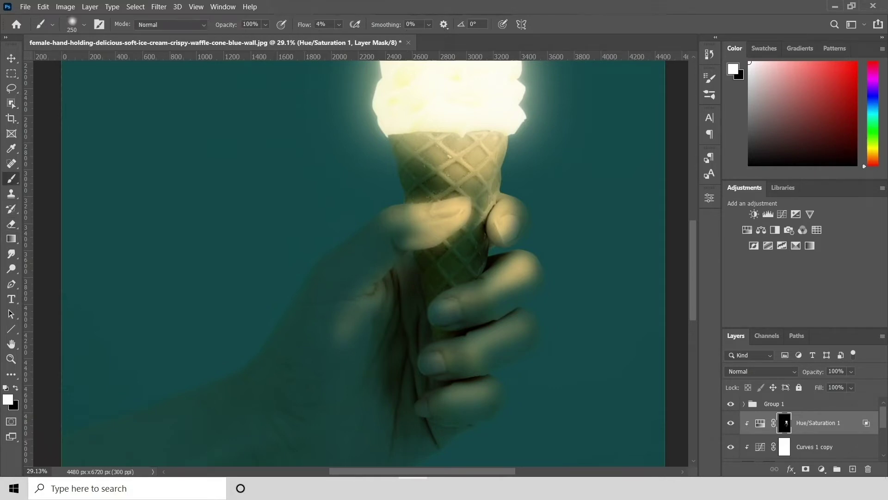
key(x)
mouse_move(451, 225)
mouse_down()
mouse_move(418, 234)
mouse_move(456, 222)
mouse_up()
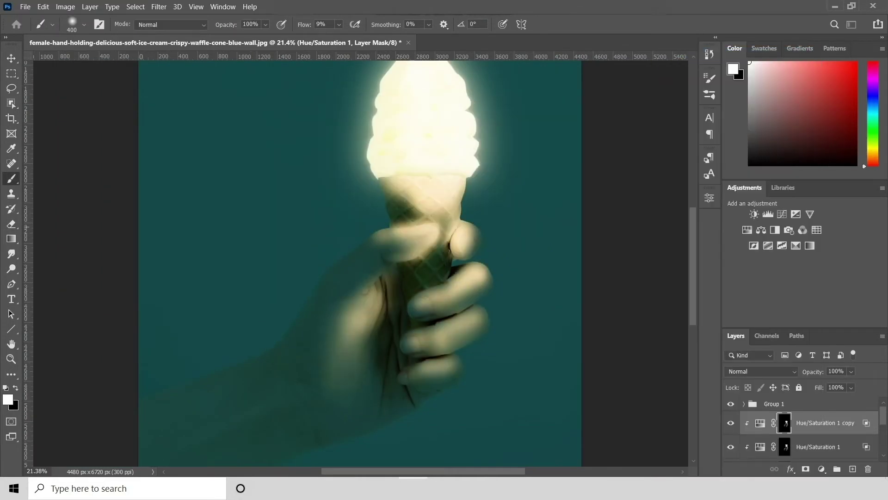
Fill the Hue/Saturation 1 copy mask across the whole canvas, then deselect.
key(v)
key(ctrl+a)
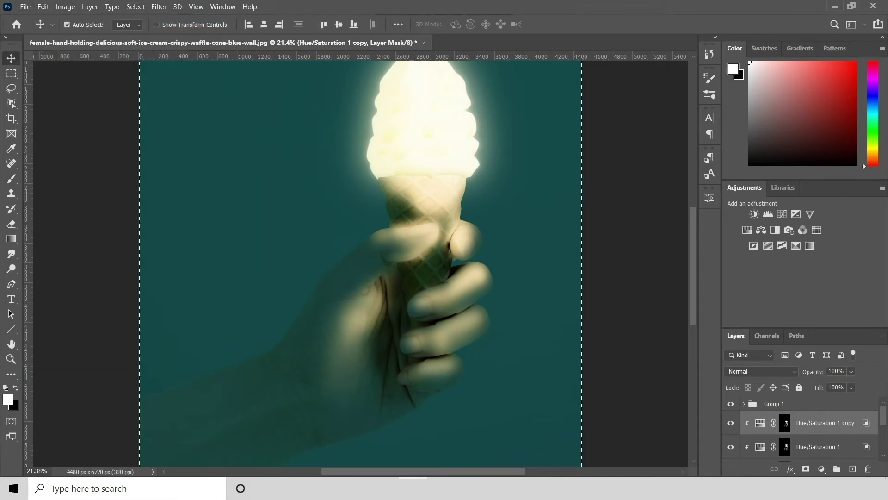
key(shift+F5)
key(Return)
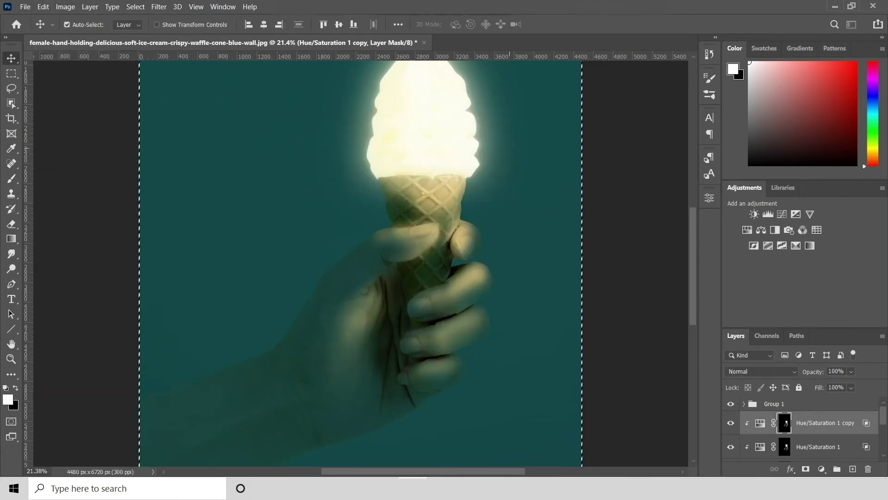
key(ctrl+d)
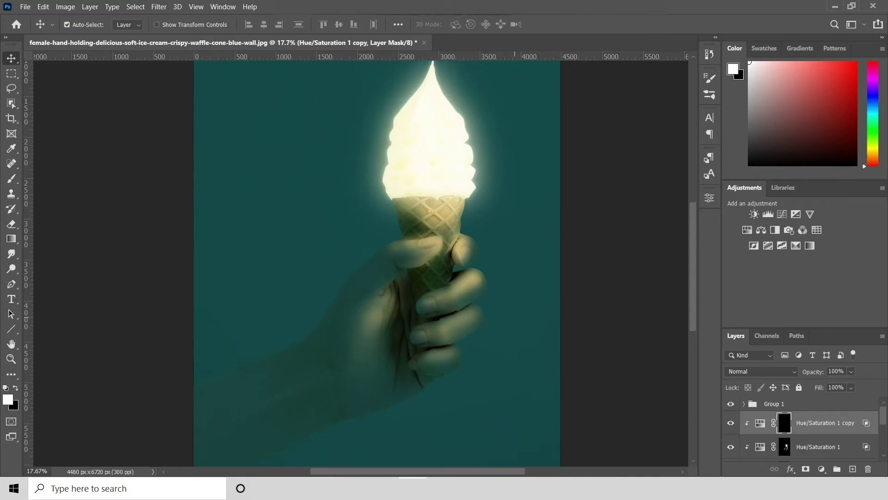
Check the copy's Hue/Saturation settings and paint its tint onto the thumb area.
double_click(760, 423)
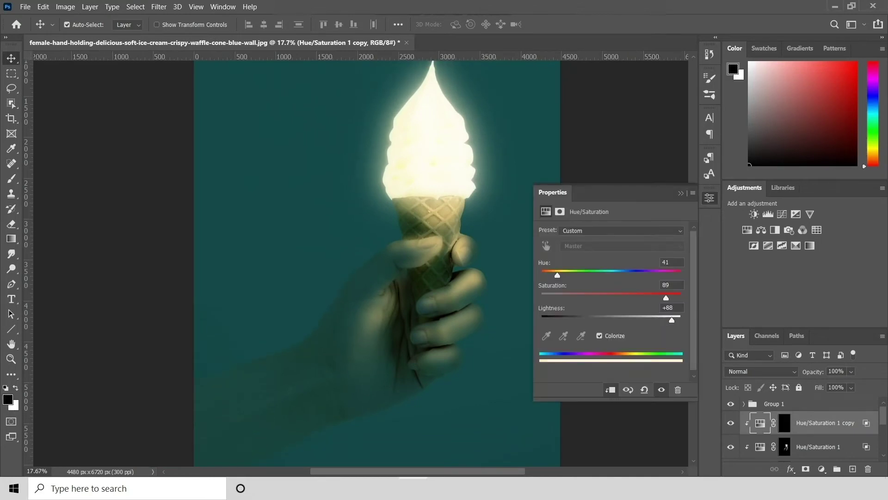
click(709, 197)
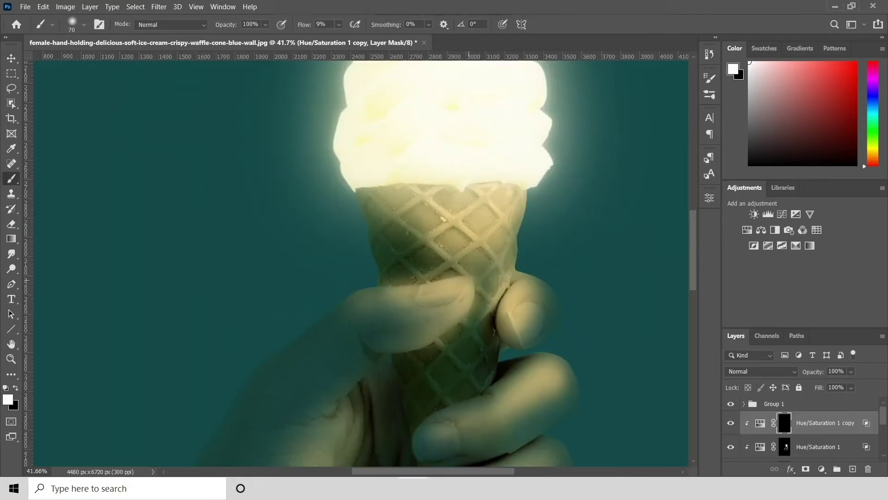
drag(472, 278, 366, 296)
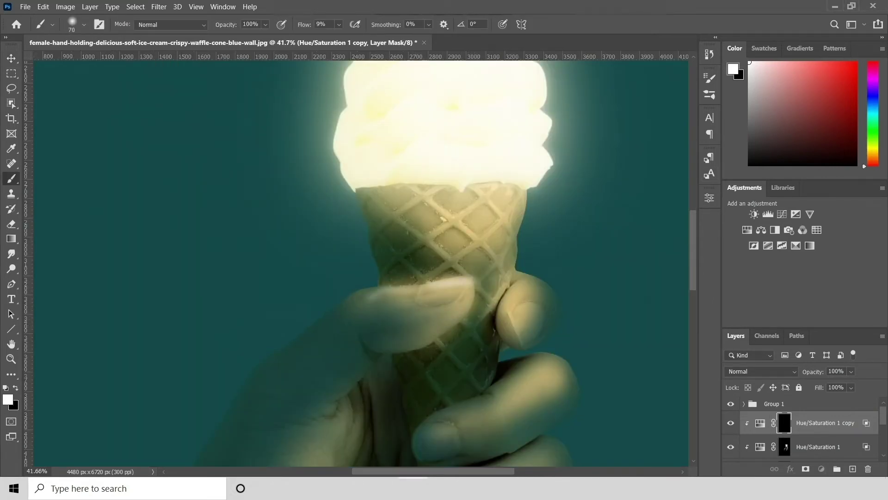
double_click(760, 423)
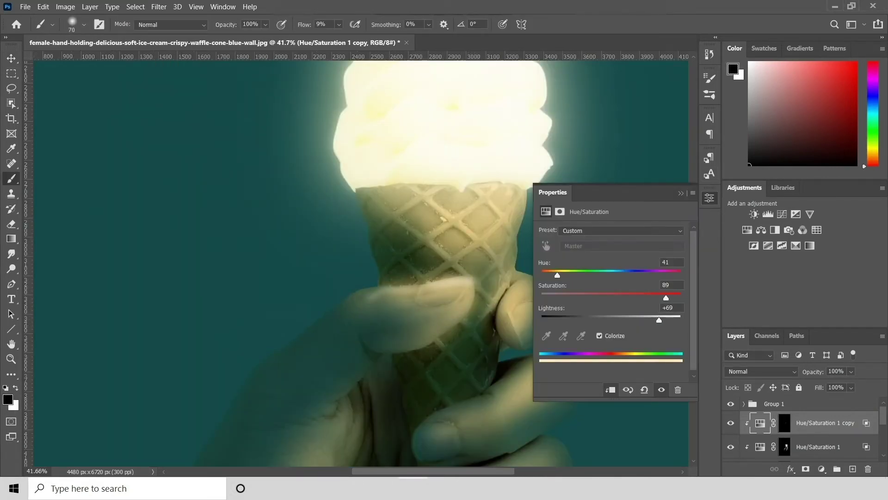
click(444, 287)
Target the copy's mask with white and a larger brush for painting the cone and fingers.
key(Return)
click(785, 422)
key(])
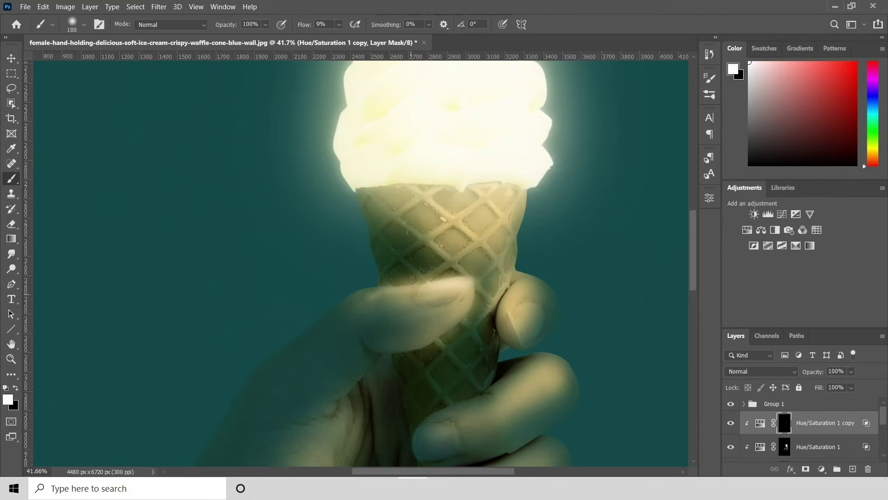
key(bracketright)
key(bracketright)
key(bracketright)
scroll(532, 301, down, 4)
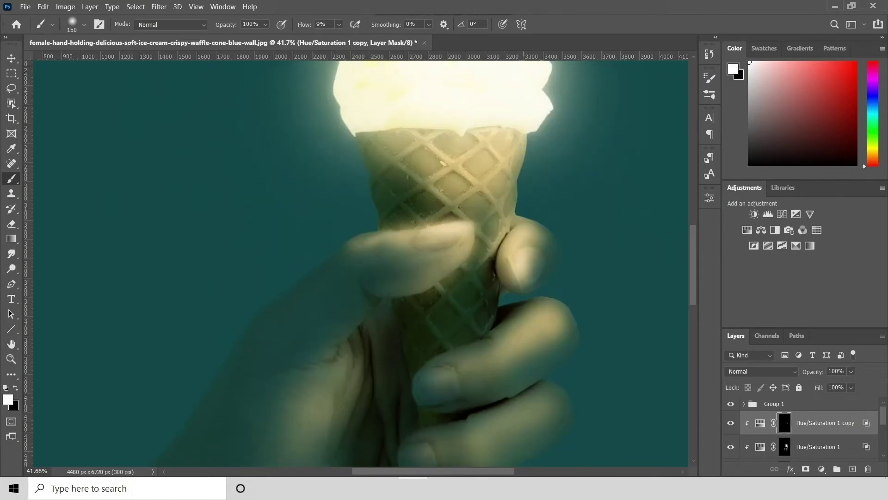
scroll(509, 351, down, 3)
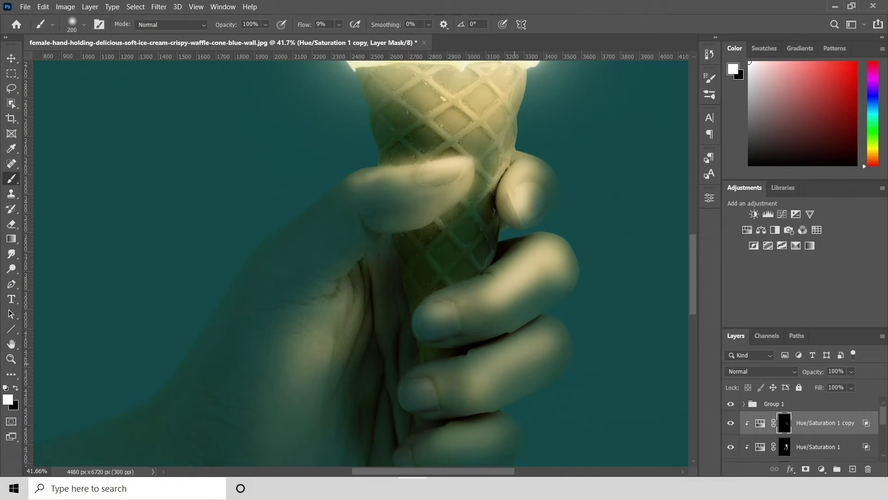
scroll(507, 278, up, 4)
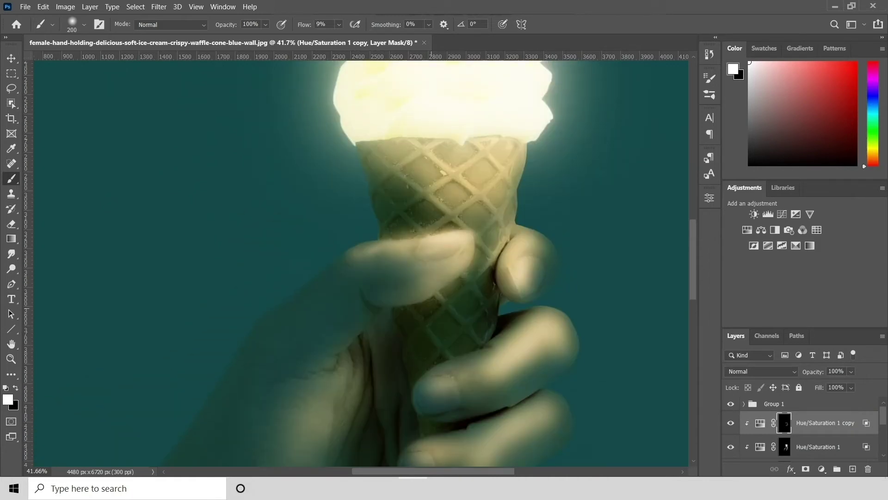
alt+scroll(452, 167, up, 5)
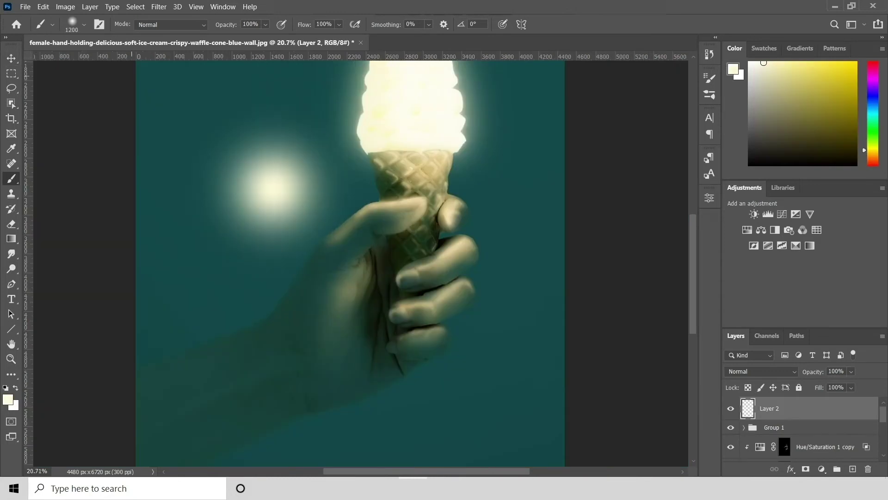
Enlarge Layer 2's glow to cover the ice cream and shift it upward.
drag(367, 253, 540, 248)
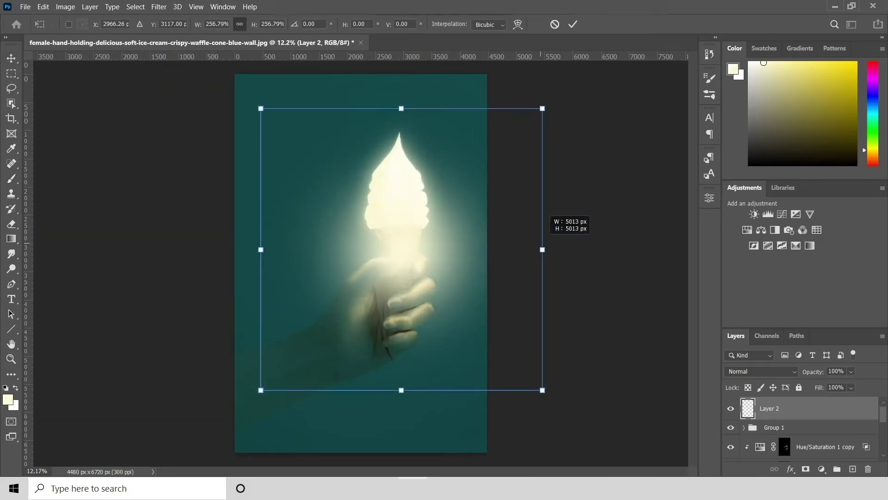
key(Return)
mouse_move(768, 408)
mouse_down()
mouse_move(748, 458)
mouse_move(749, 444)
mouse_up()
key(ctrl+t)
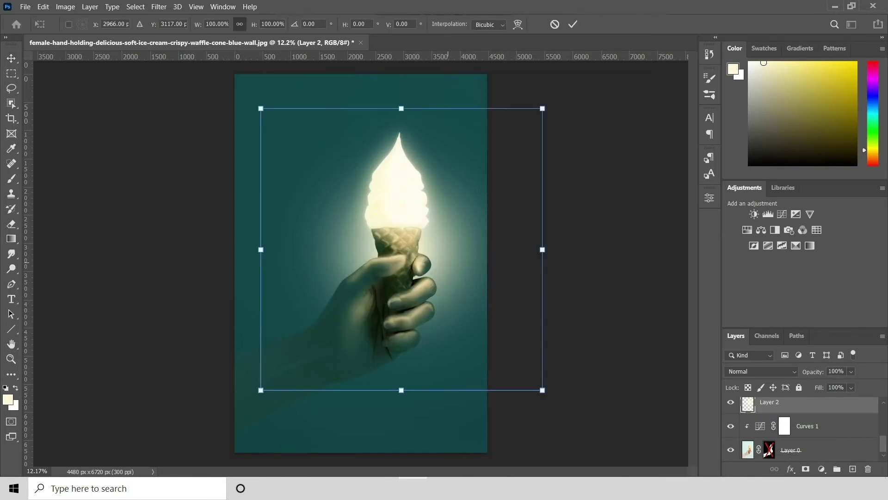
drag(451, 237, 451, 192)
key(Return)
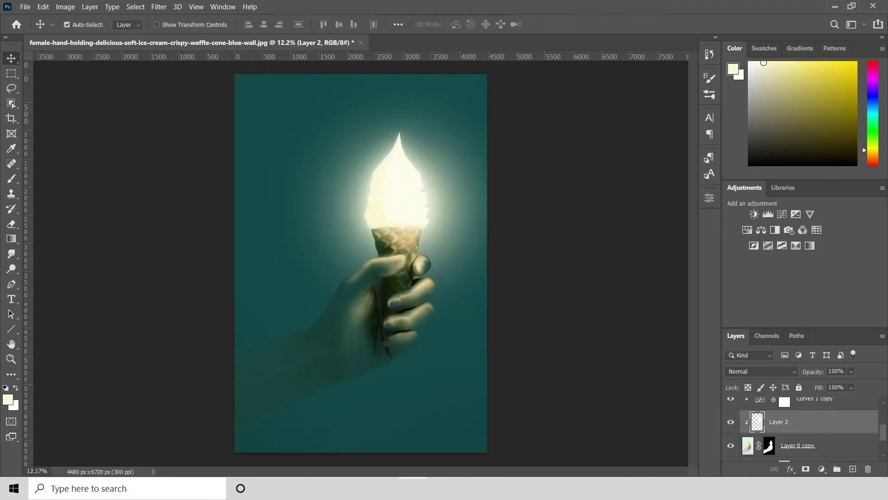
Test the glow's stacking order, then place it directly under Group 1.
key(ctrl+[)
key(alt+[)
key(alt+[)
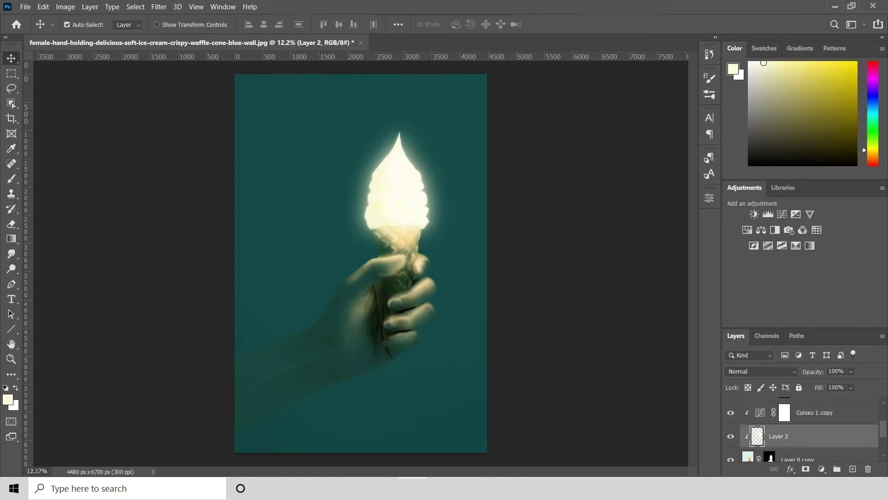
key(ctrl+])
key(ctrl+])
key(alt+])
key(alt+[)
key(ctrl+])
key(ctrl+comma)
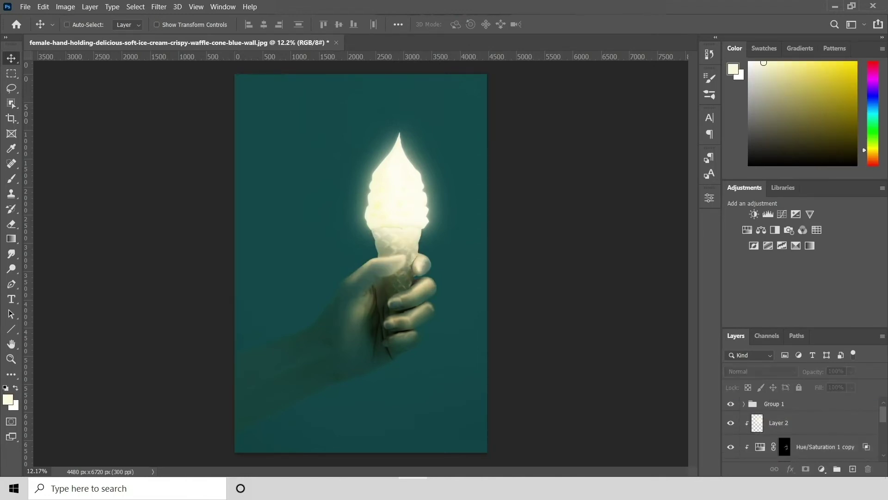
scroll(361, 259, up, 1)
scroll(798, 432, down, 2)
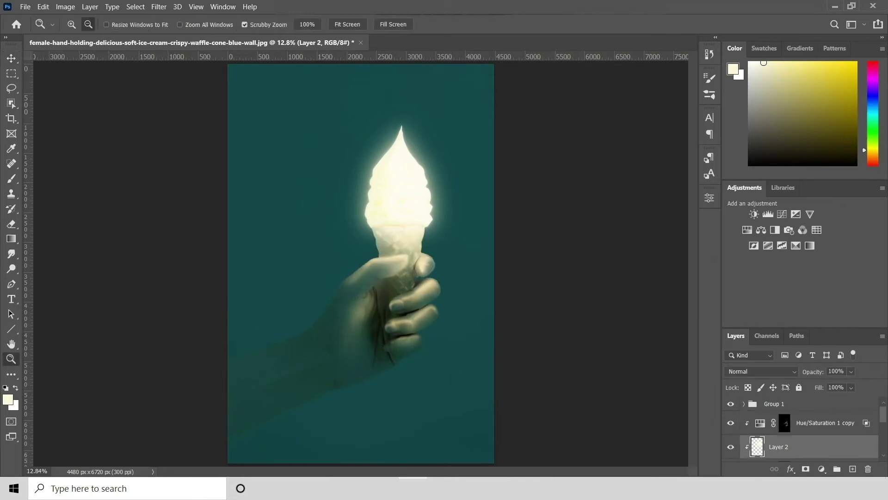
key(ctrl+comma)
key(z)
key(ctrl+[)
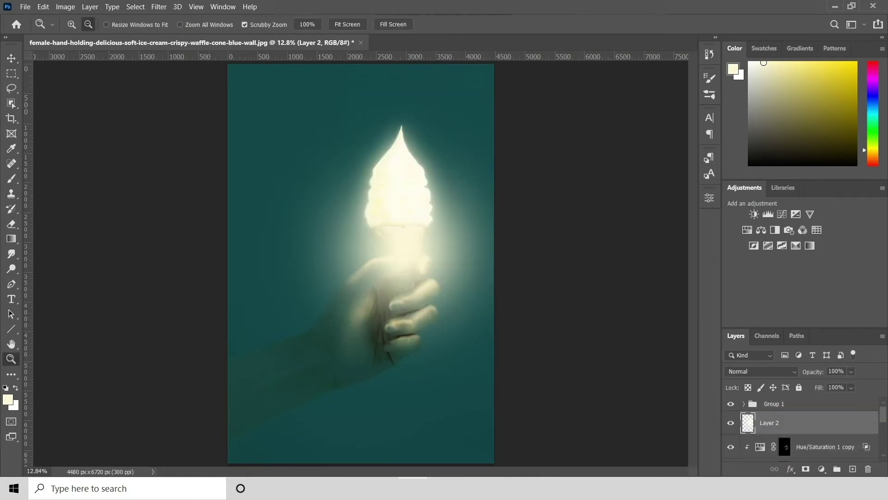
Shift the glow upward again over the ice cream.
key(ctrl+t)
drag(426, 259, 426, 199)
key(Return)
Try Screen blending on the glow, revert to Normal, and place it below Group 2.
click(761, 371)
click(763, 284)
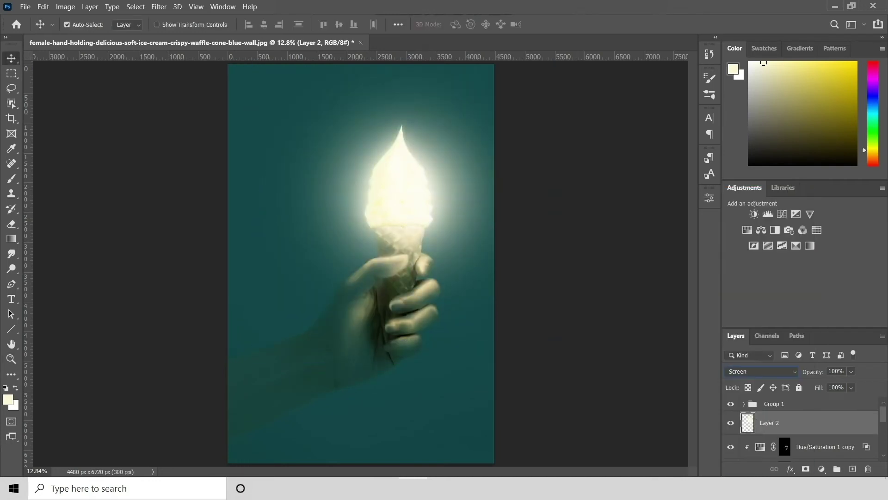
key(ctrl+shift+])
click(761, 371)
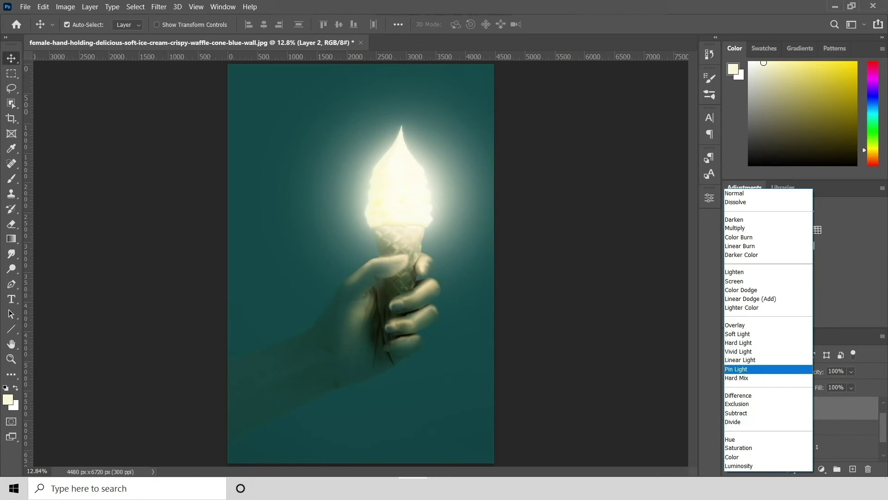
click(740, 192)
key(ctrl+bracketleft)
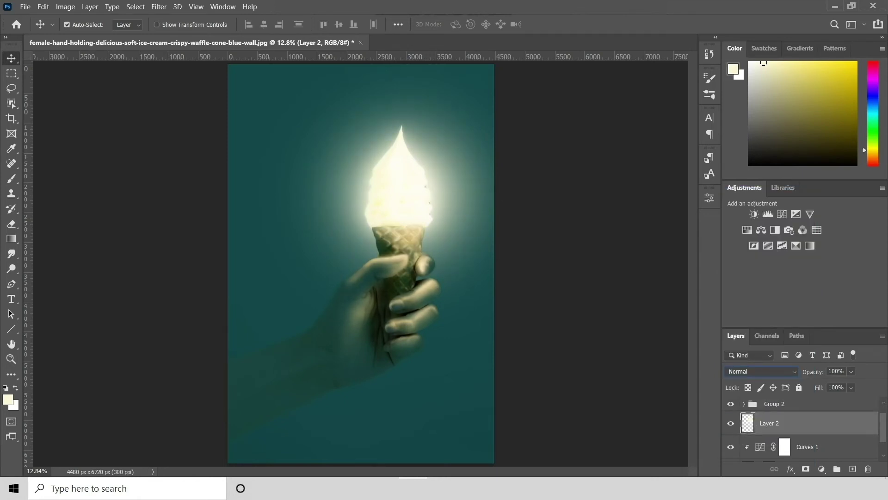
click(782, 214)
Clip Curves 2 to Layer 2, lower its white point, shift its black point, and add Hue/Saturation 2 at Saturation +9.
drag(679, 259, 678, 301)
key(ctrl+alt+g)
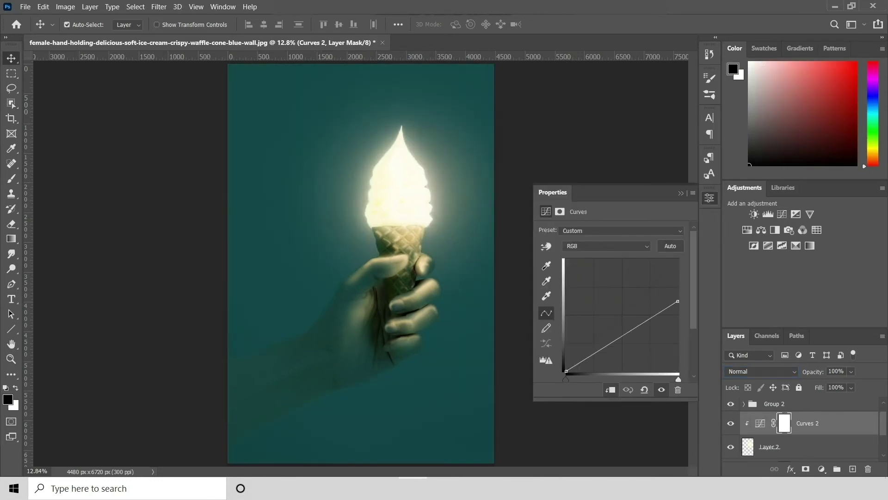
drag(566, 371, 633, 365)
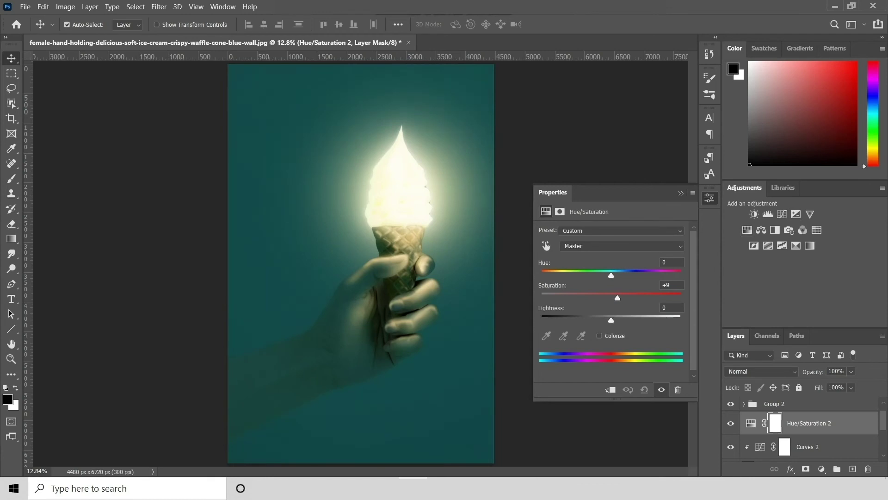
drag(611, 275, 589, 276)
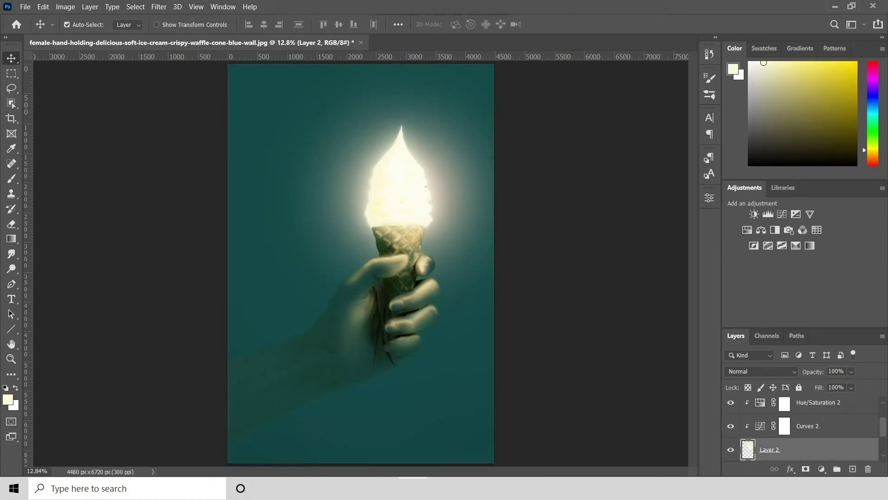
key(ctrl+t)
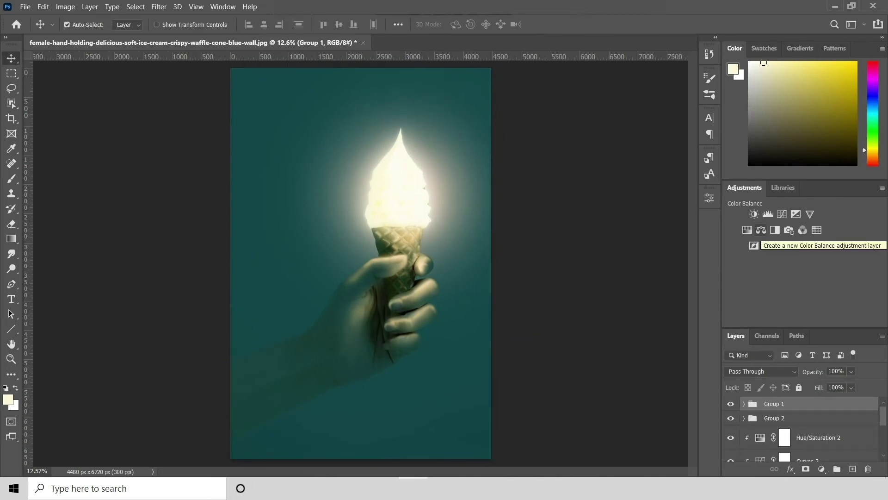
Add Color Balance with Midtones Cyan-Red +37 and Highlights +15/0/-18, then select Shadows.
click(761, 230)
drag(582, 256, 616, 256)
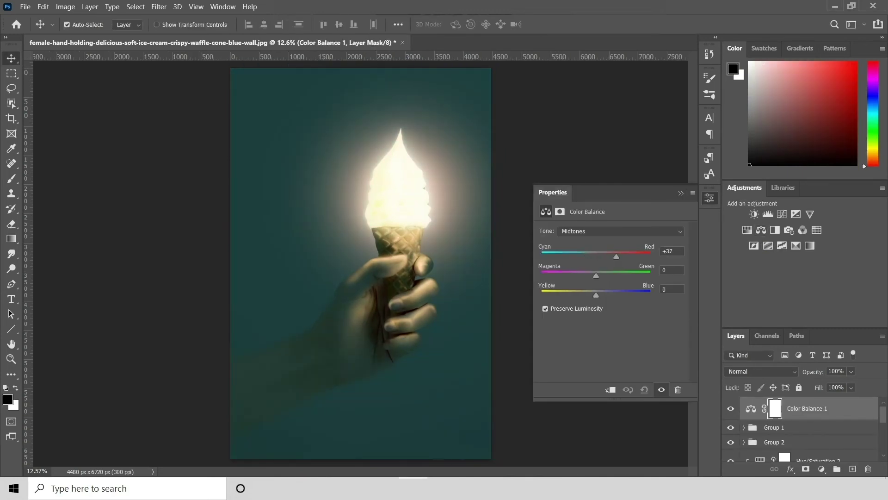
click(620, 231)
click(574, 241)
drag(595, 257, 599, 256)
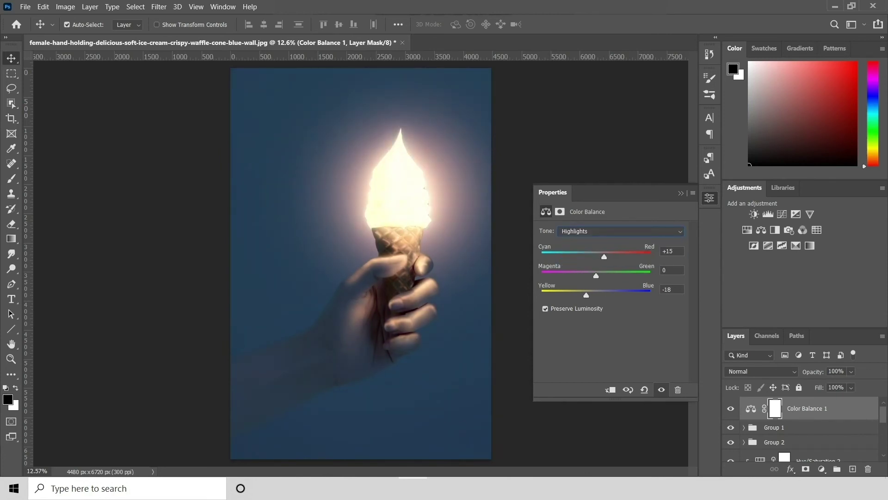
click(620, 231)
click(574, 238)
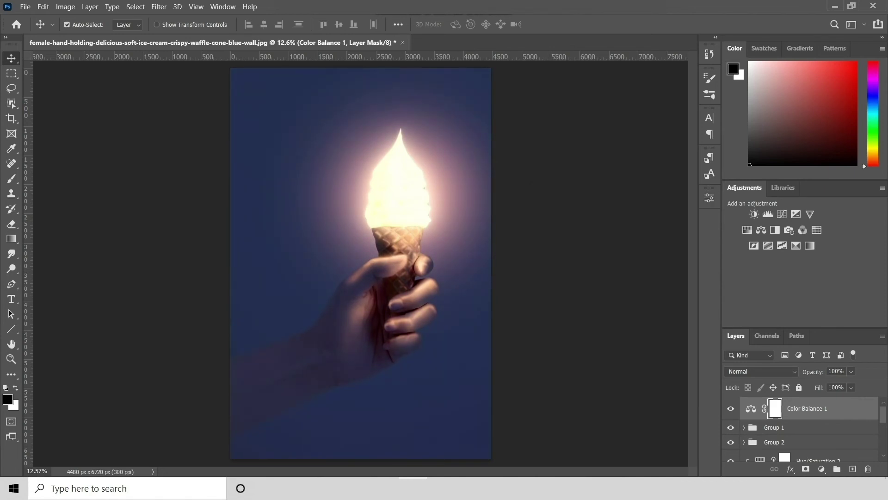
click(731, 413)
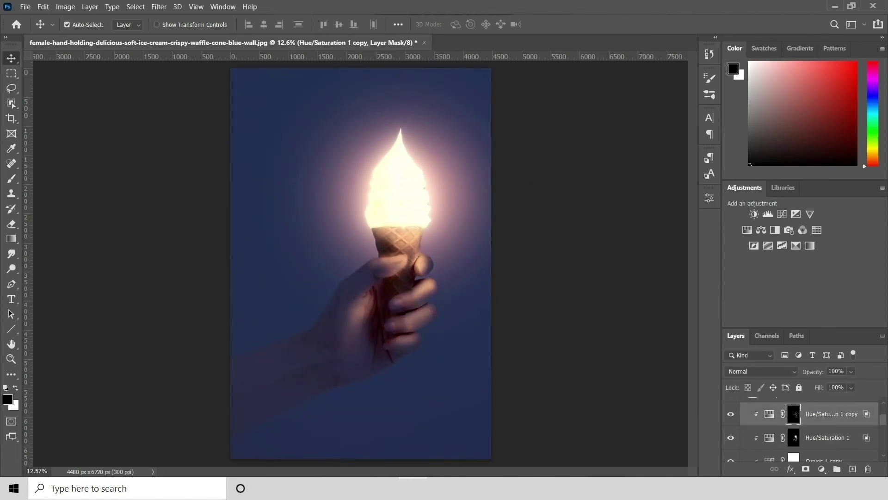
Split Hue/Saturation 1 copy's Underlying Layer Blend If to 1/45, then stamp-merge into Layer 3.
click(769, 414)
double_click(832, 414)
double_click(833, 422)
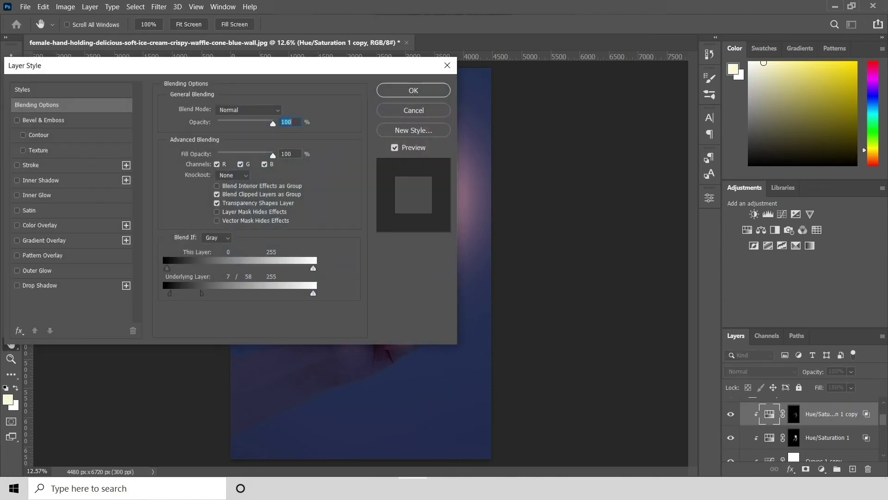
drag(232, 65, 674, 81)
drag(645, 309, 638, 308)
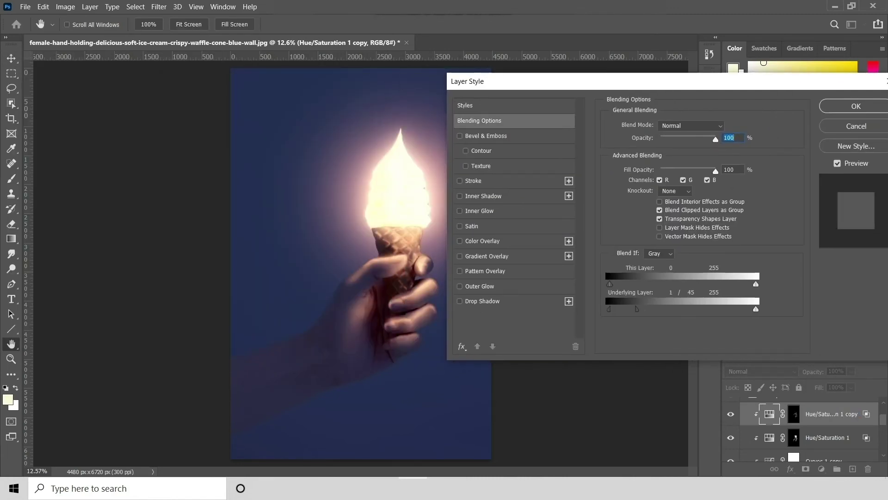
click(856, 106)
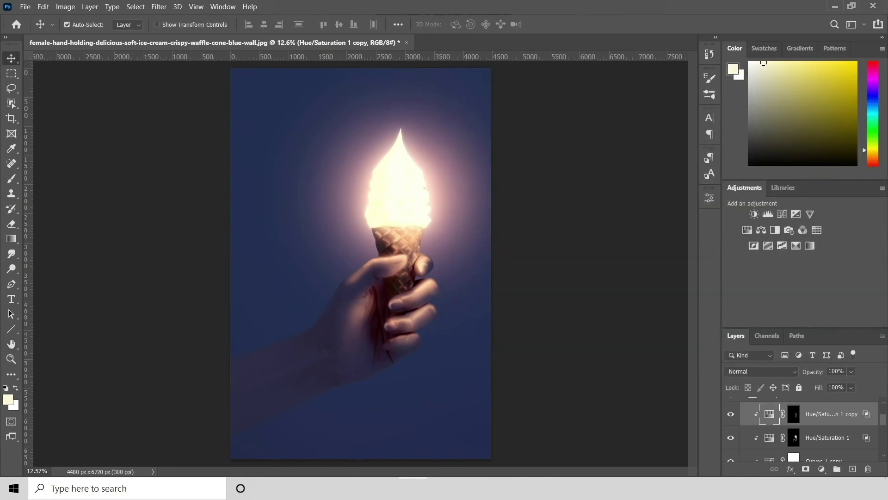
key(ctrl+shift+alt+e)
click(159, 7)
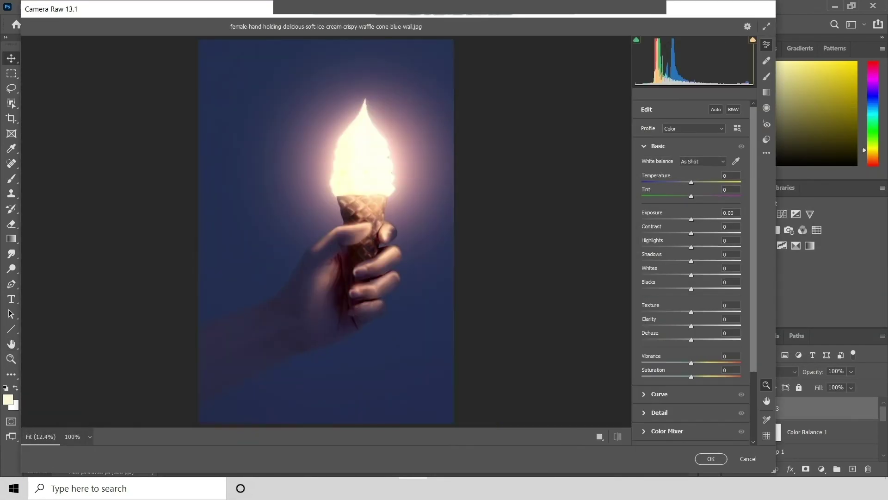
Apply Camera Raw to Layer 3 with Blacks -3, Clarity -1 and adjusted Dehaze.
scroll(691, 273, down, 1)
click(731, 311)
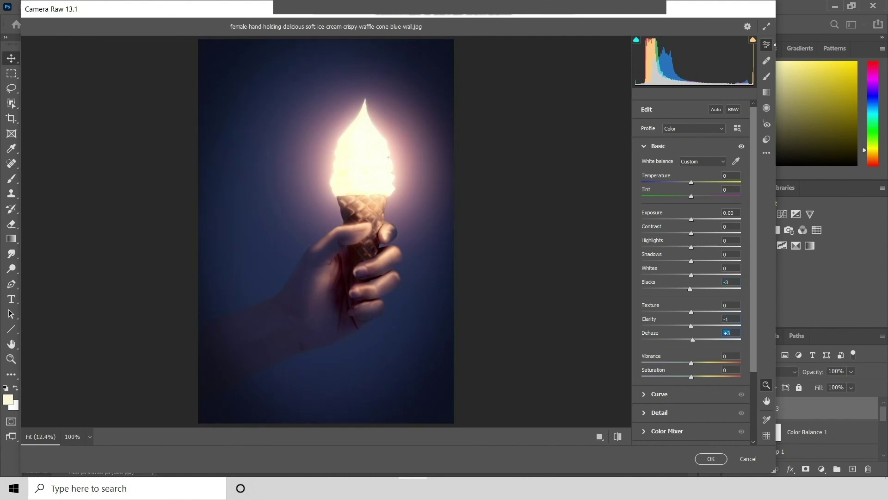
key(Return)
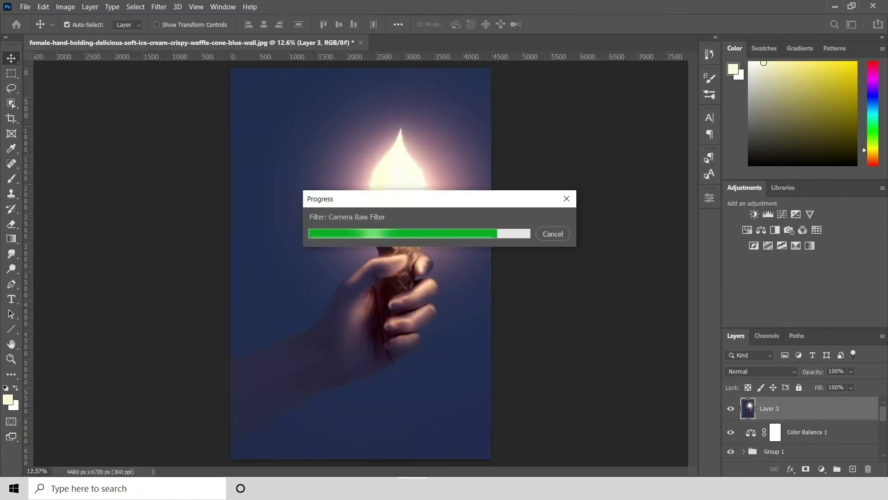